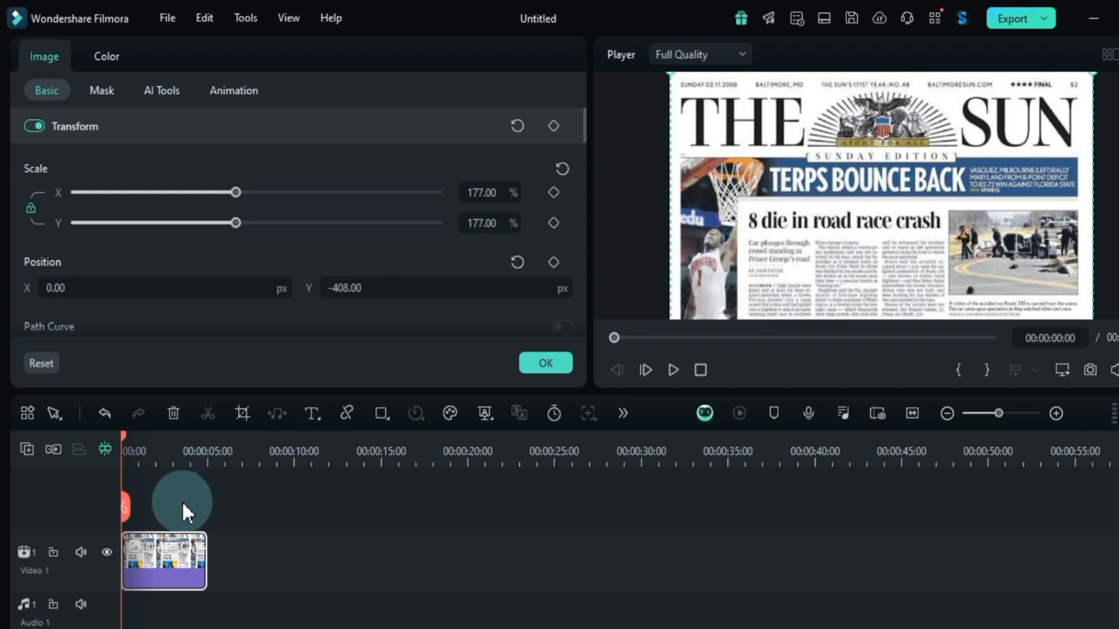
Add the Vitality Yellow solid color from the stock library to the track above the newspaper image, starting at 00:00:00:00.
click(180, 501)
click(103, 69)
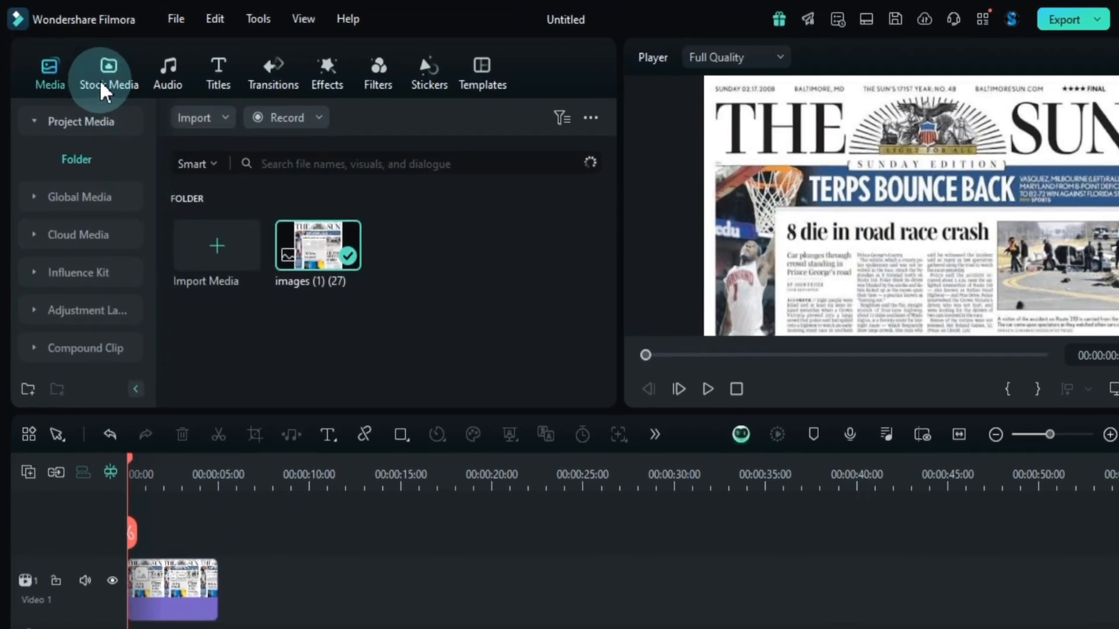
click(93, 266)
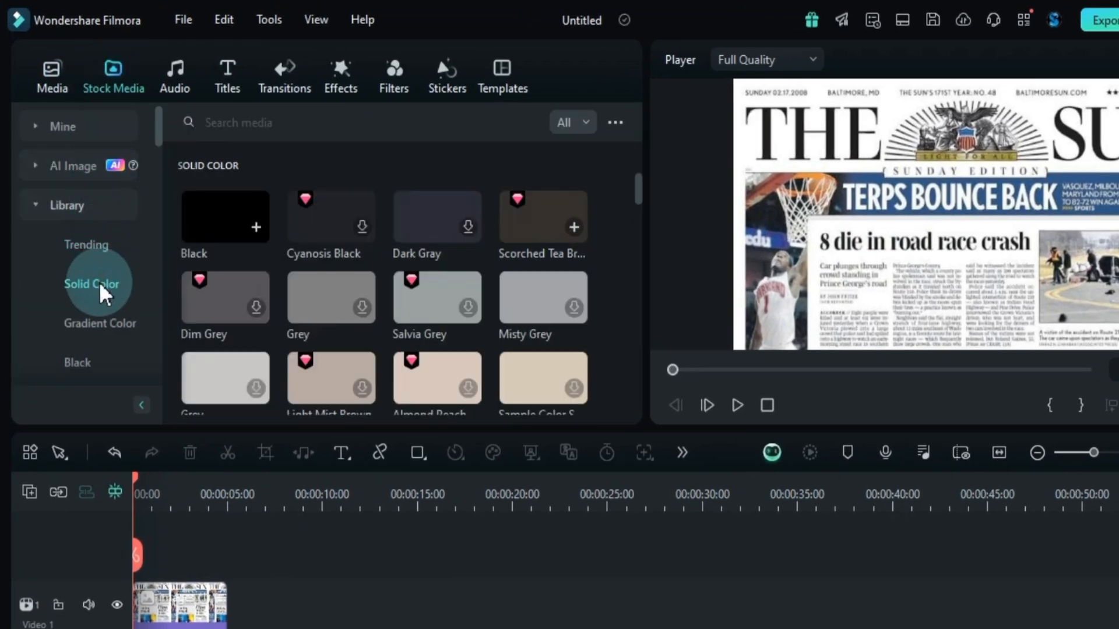
scroll(512, 291, down, 15)
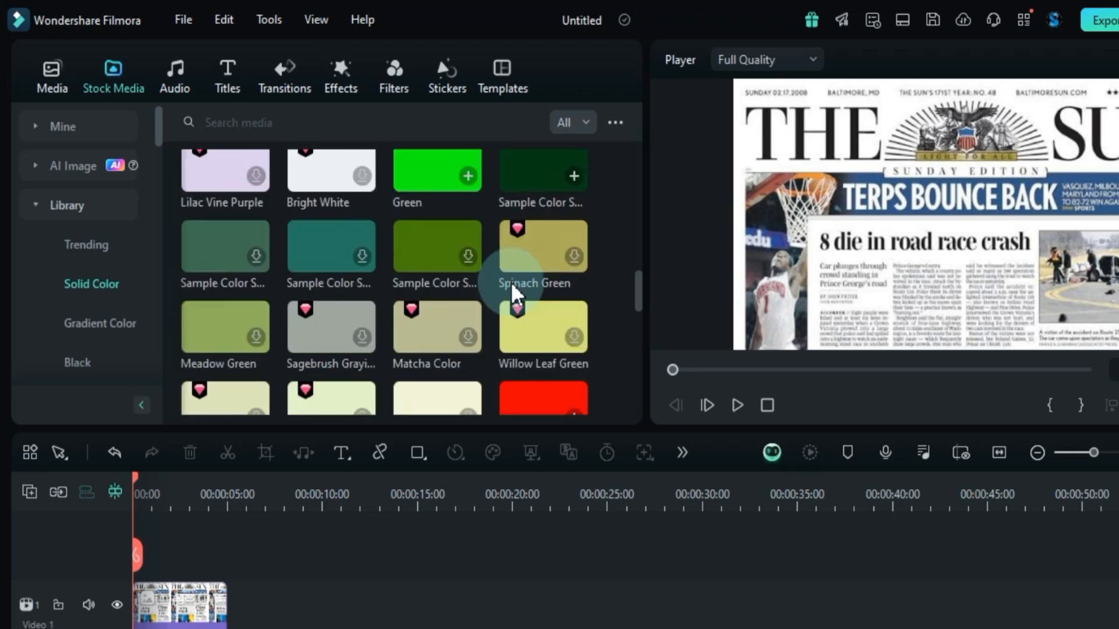
scroll(512, 291, down, 10)
drag(229, 341, 135, 550)
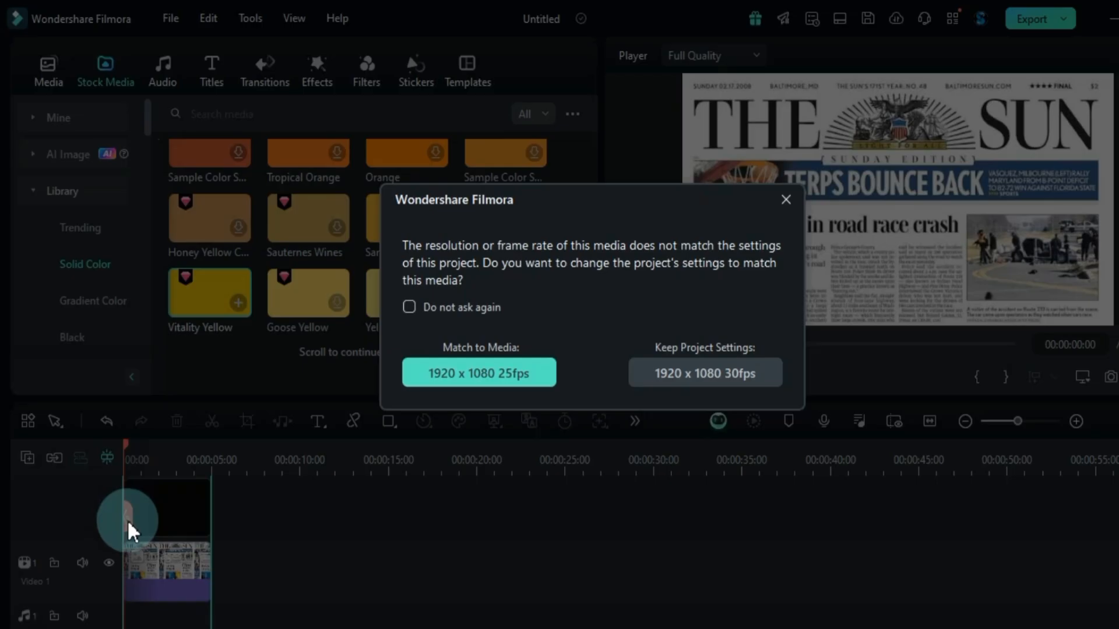
click(785, 200)
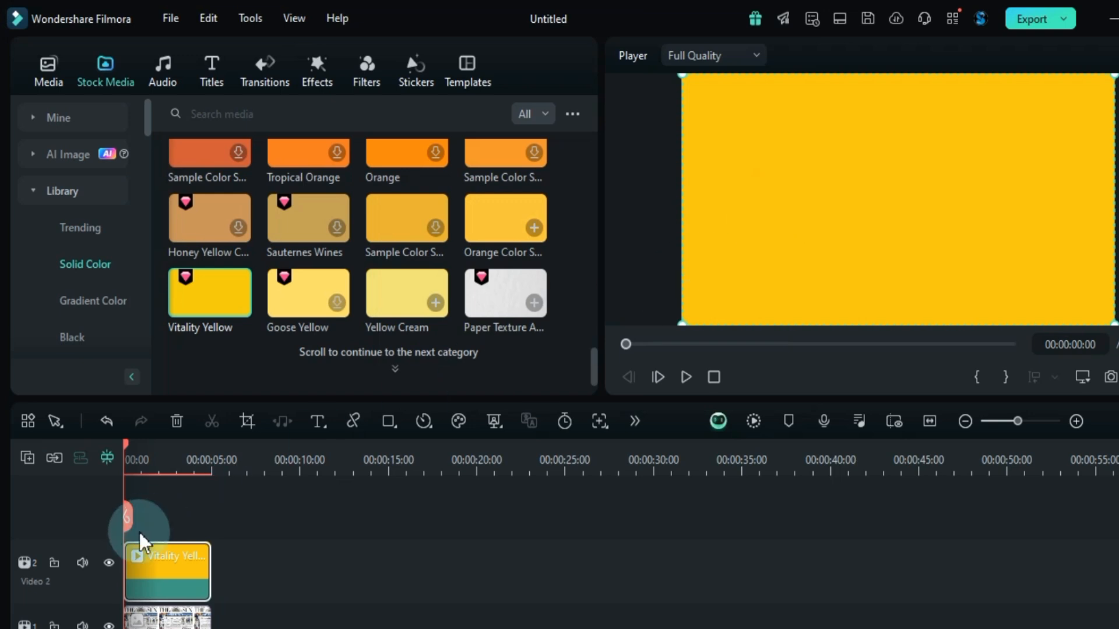
Unlink the yellow clip's scale axes, set its scale to 40% by 8%, and move it over the "8 die in road race crash" headline.
double_click(155, 576)
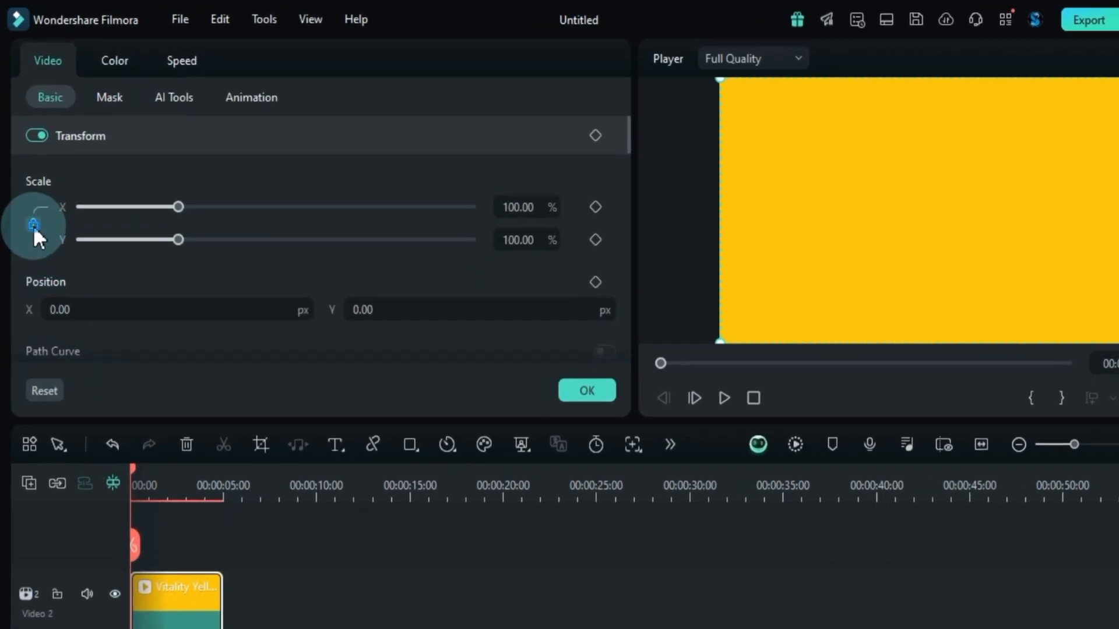
click(33, 224)
drag(532, 202, 476, 179)
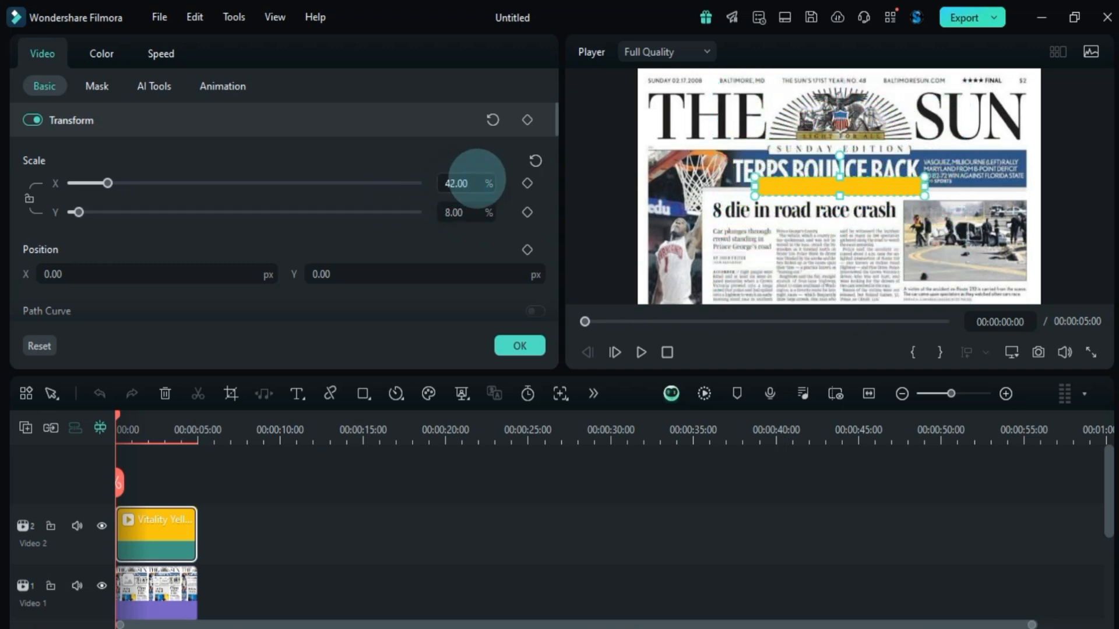
drag(233, 274, 228, 274)
drag(392, 274, 393, 276)
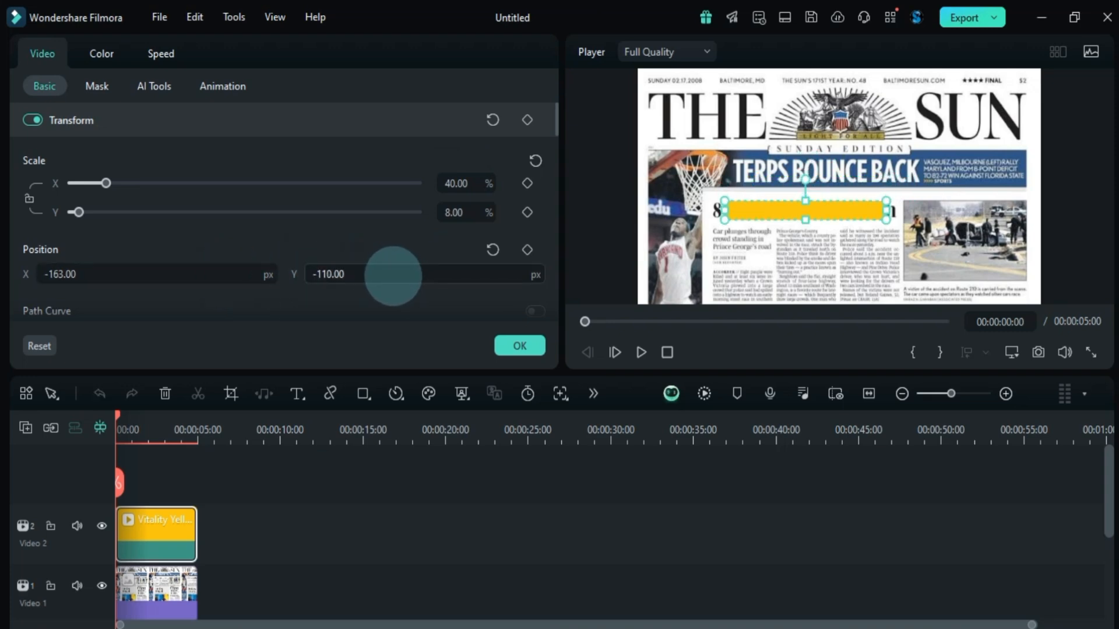
Stretch both ends of the yellow bar to span the full "8 die in road race crash" headline, about 46% wide.
drag(724, 207, 723, 208)
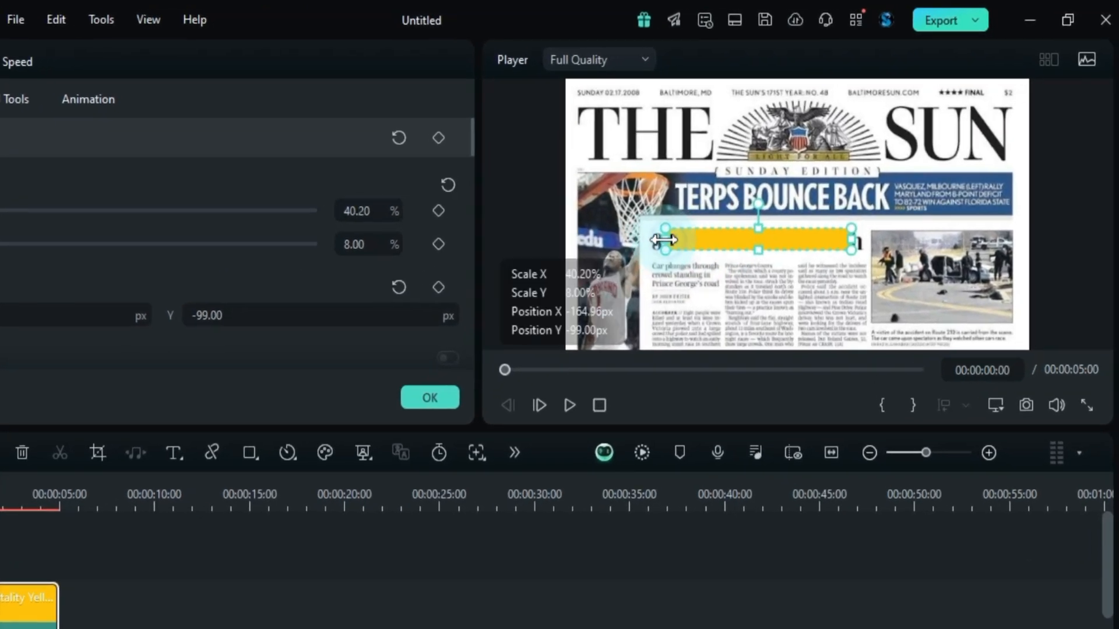
drag(663, 240, 651, 239)
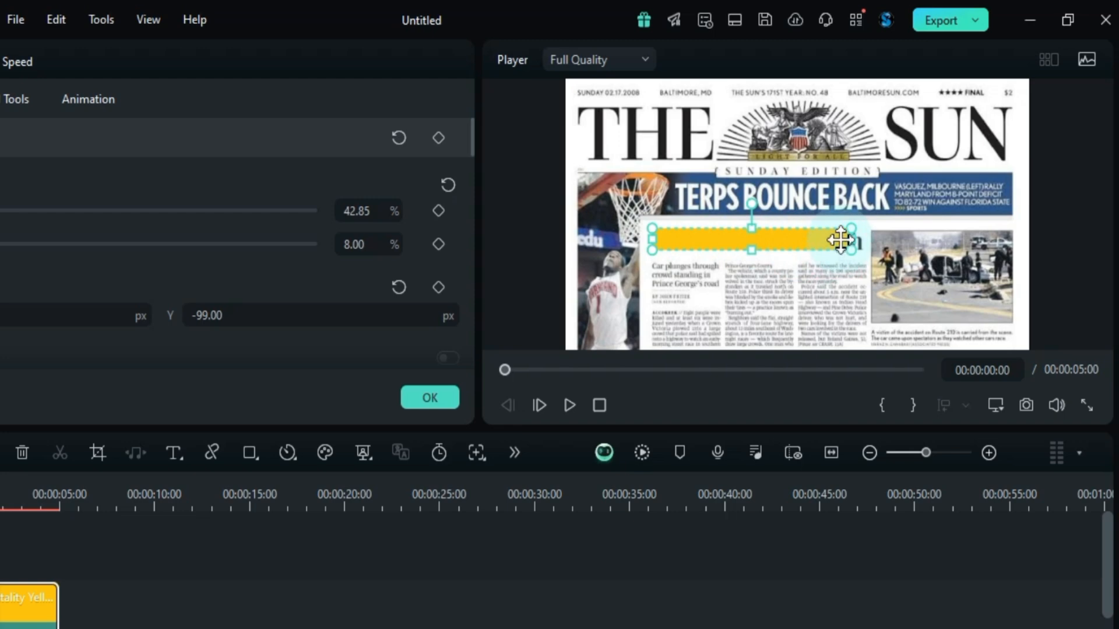
drag(853, 239, 860, 239)
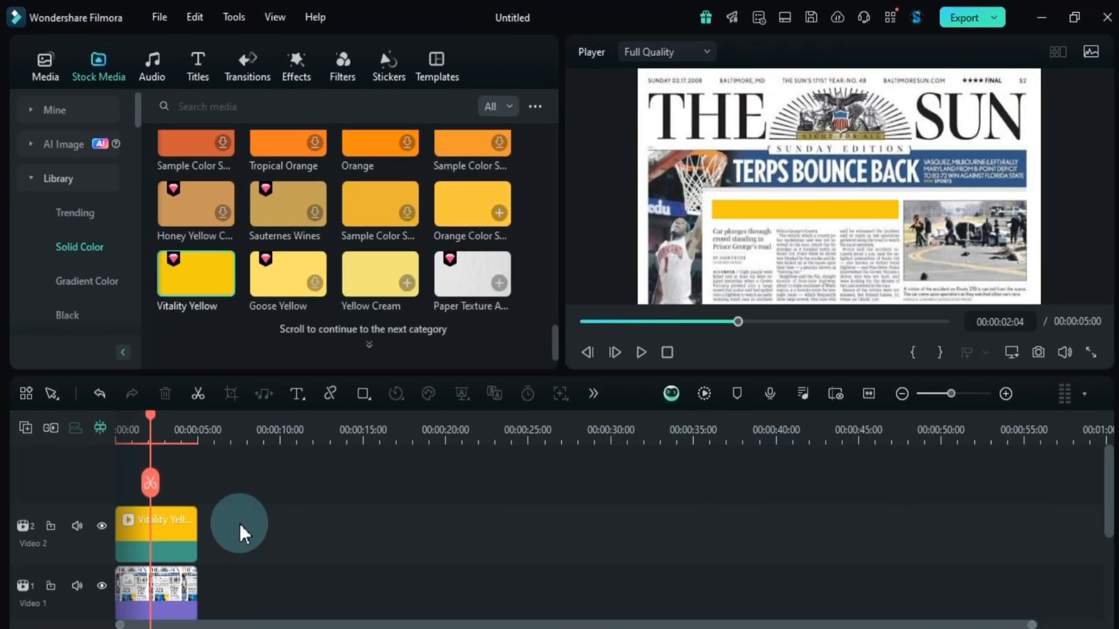
With the newspaper clip temporarily disabled, save a PNG snapshot of the wide yellow bar to D:/Filmora 14.
right_click(167, 597)
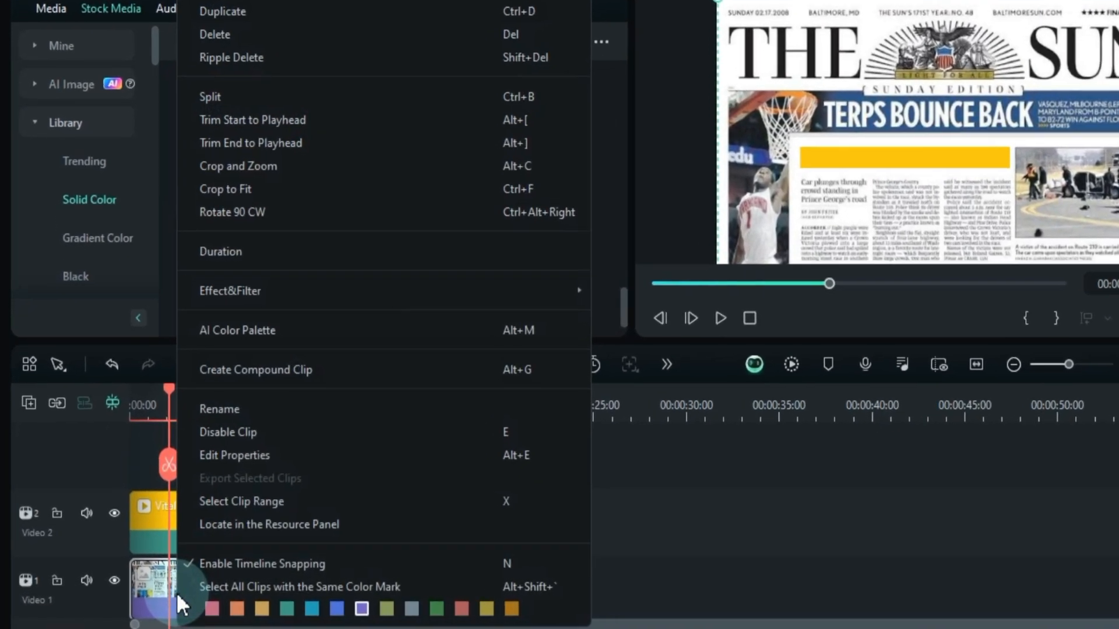
click(257, 431)
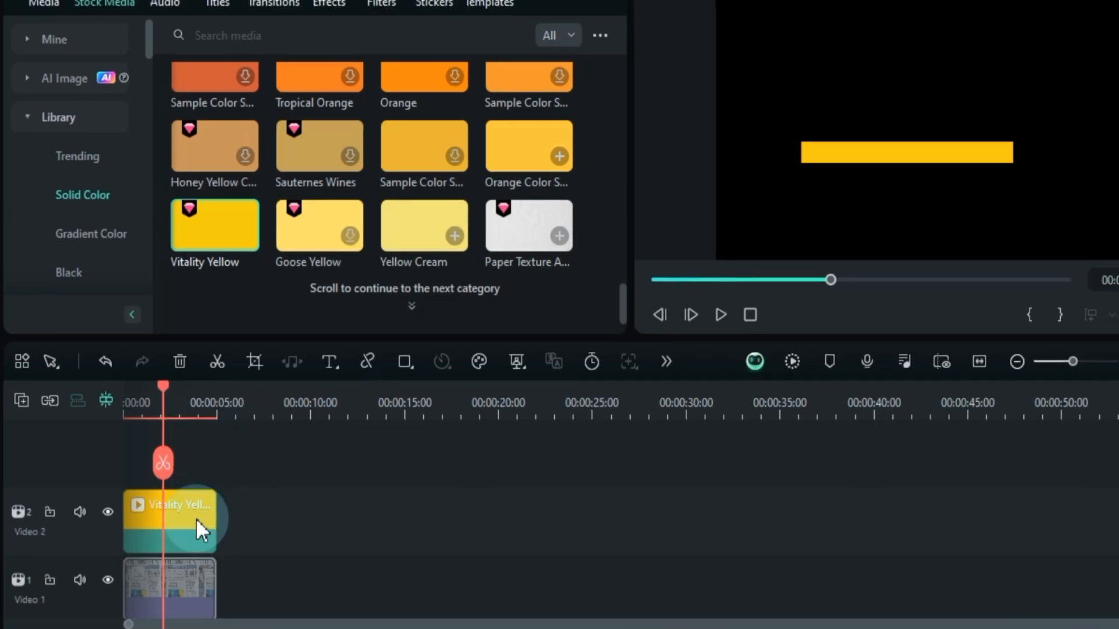
click(1109, 325)
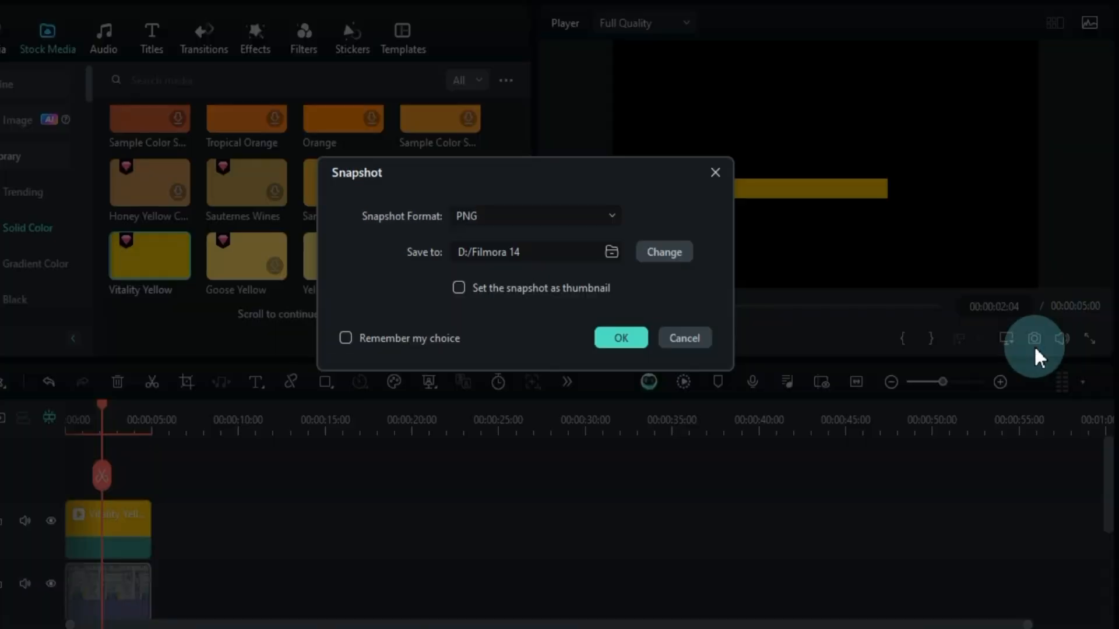
click(521, 222)
click(536, 252)
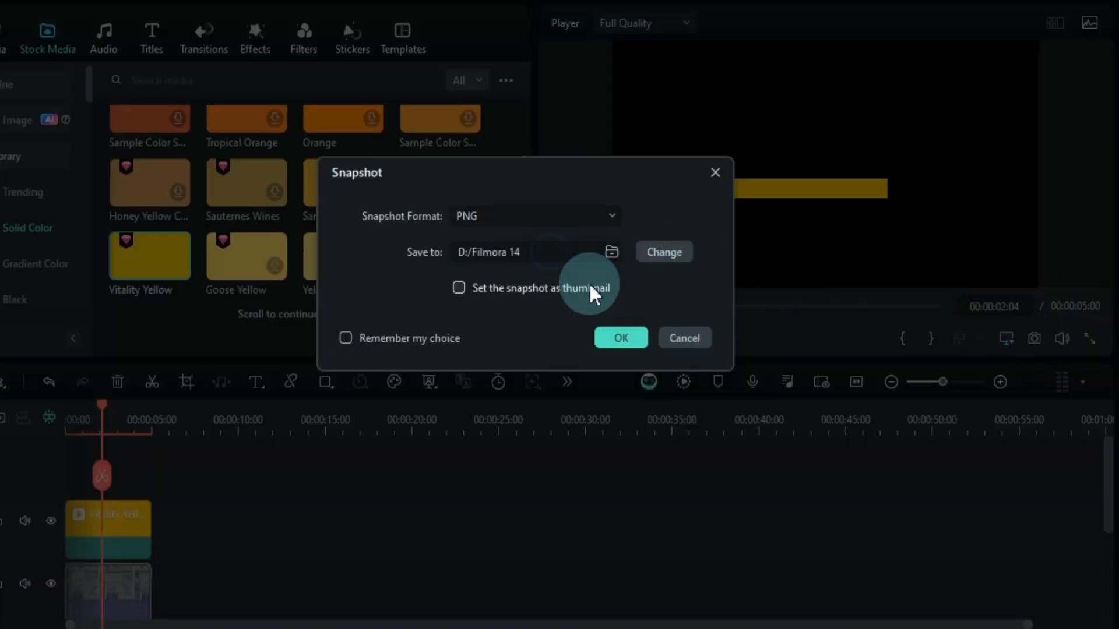
click(621, 338)
key(e)
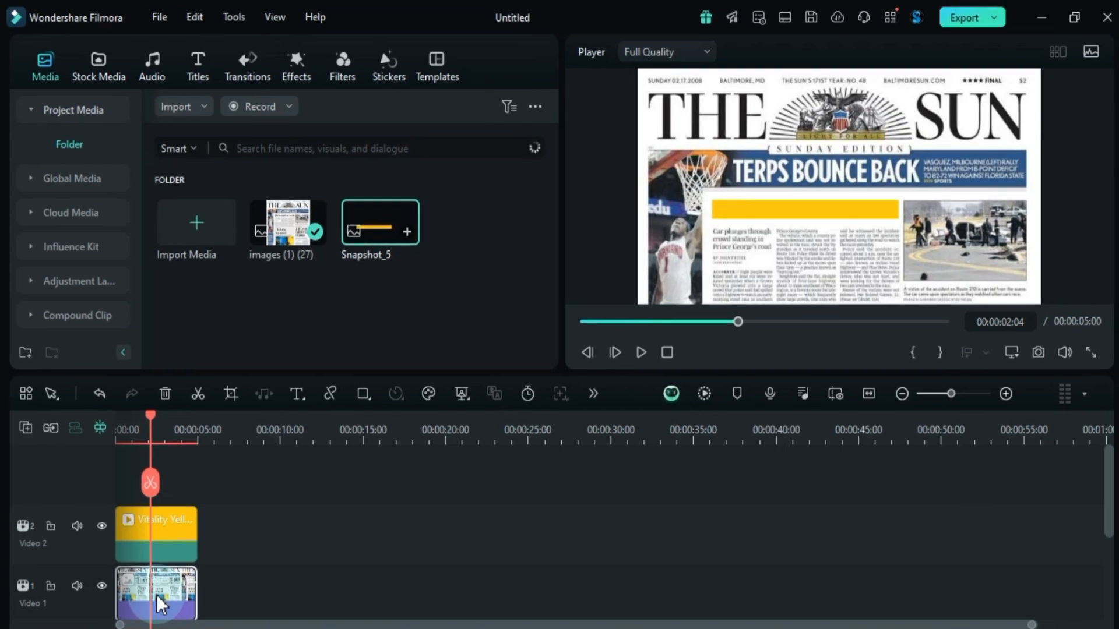
Extend the newspaper clip to 00:00:09:11 and keyframe its position from 00:00:04:10 to Y 413 at 00:00:06:02.
drag(196, 601, 267, 582)
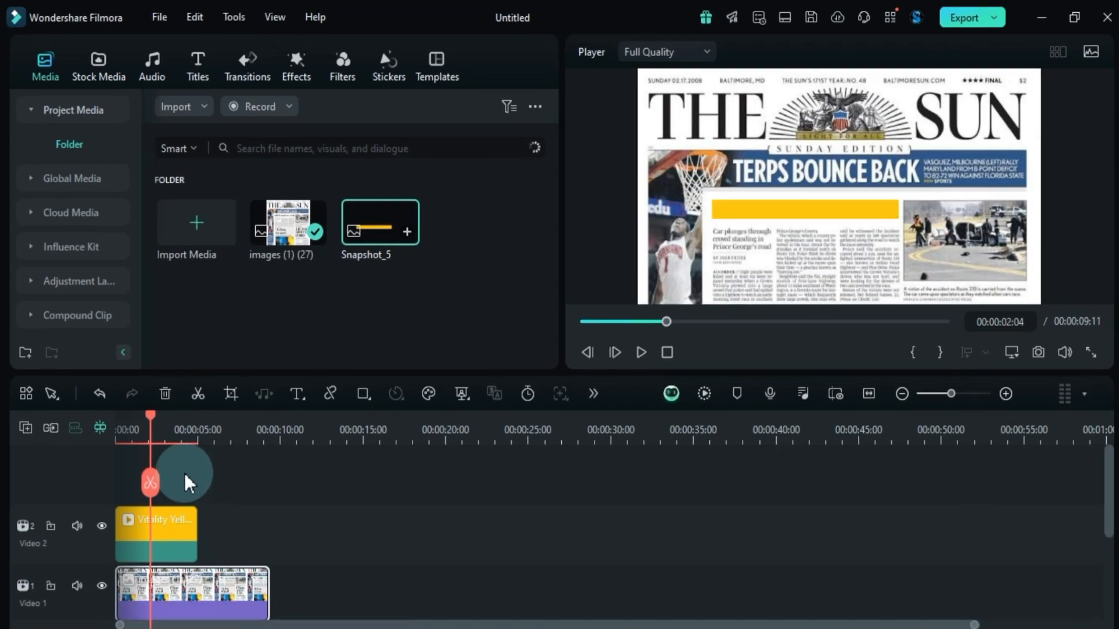
drag(150, 420, 187, 420)
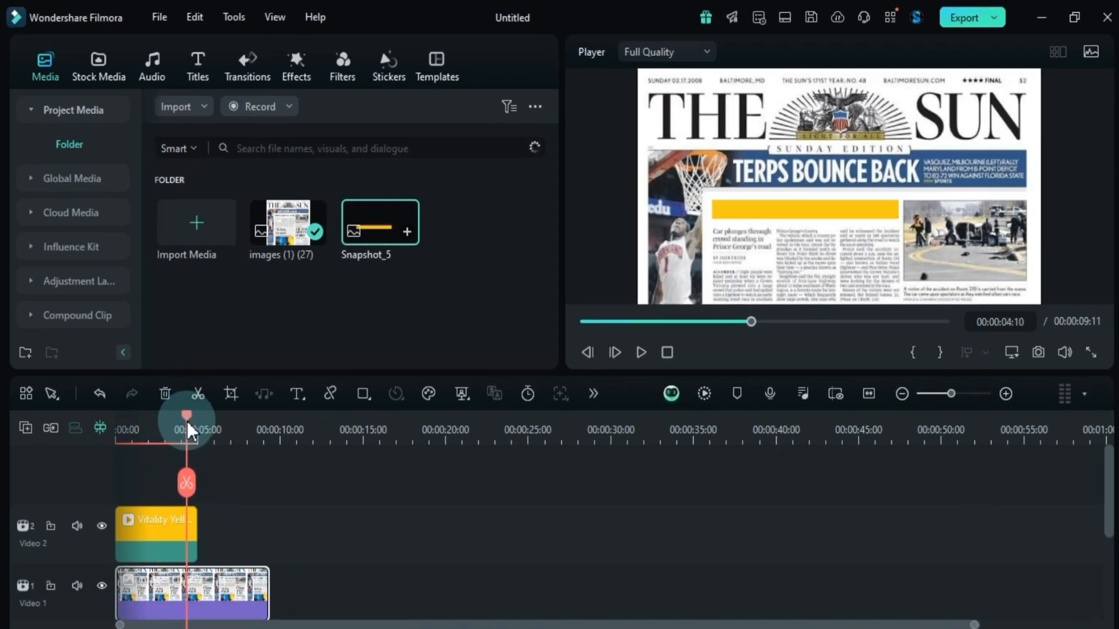
double_click(201, 592)
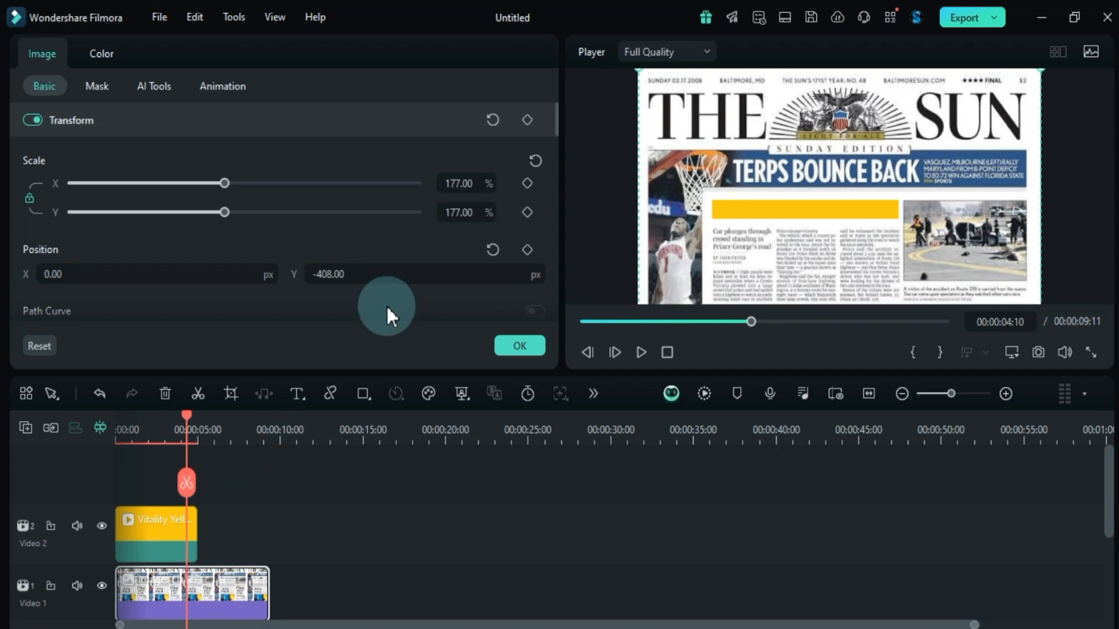
drag(188, 421, 222, 421)
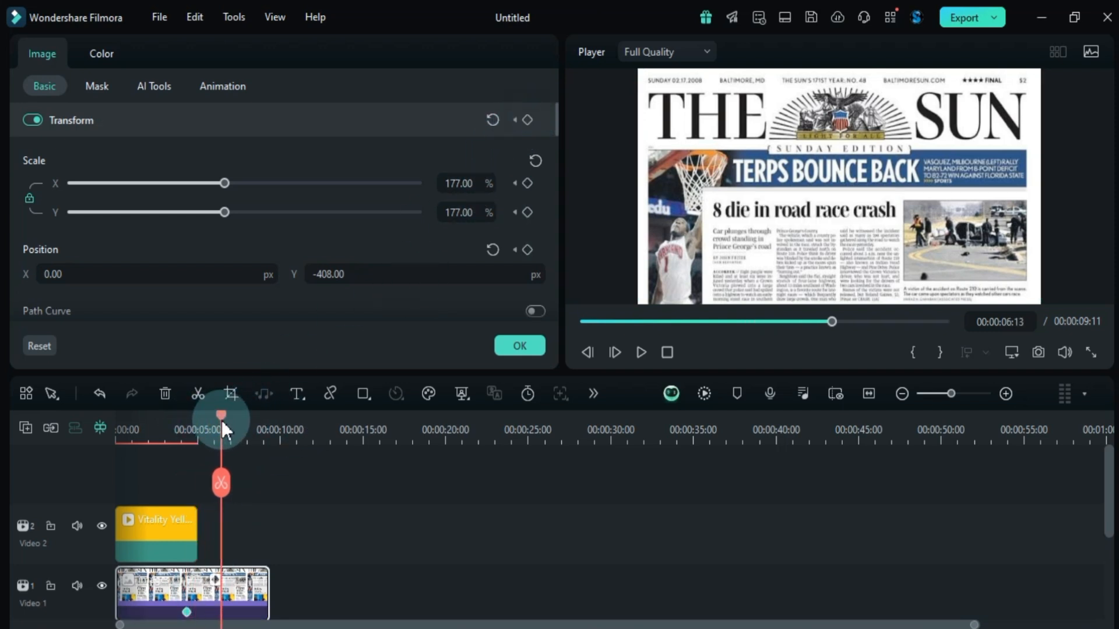
drag(321, 313, 395, 271)
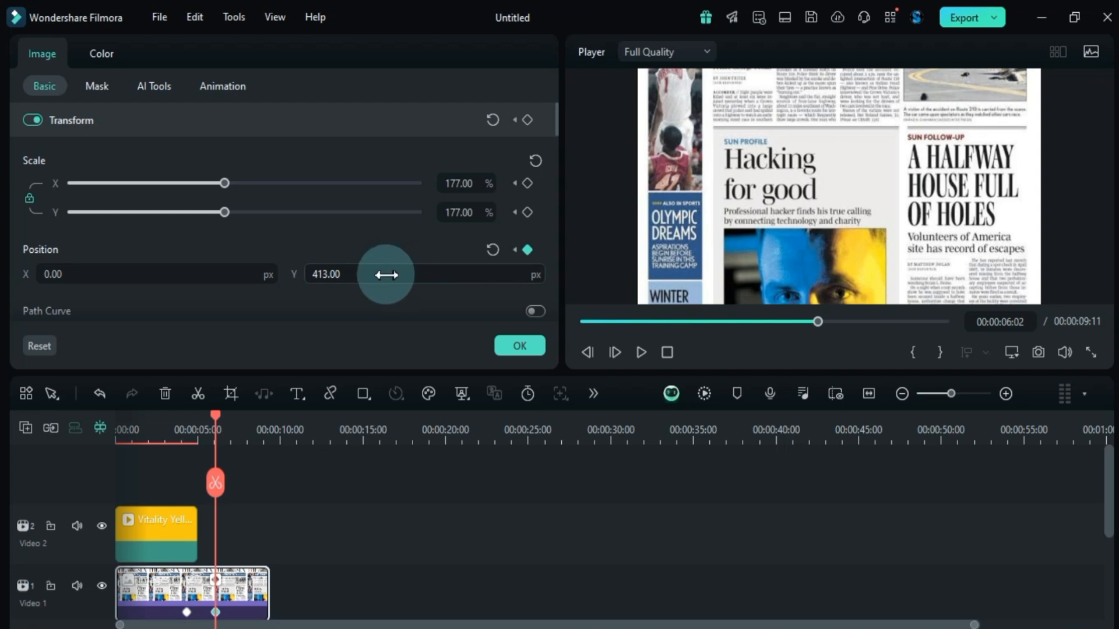
Move the yellow clip to start at the first keyframe and resize it over the "Hacking for good" headline, about 23% by 25% scale.
drag(129, 541, 190, 527)
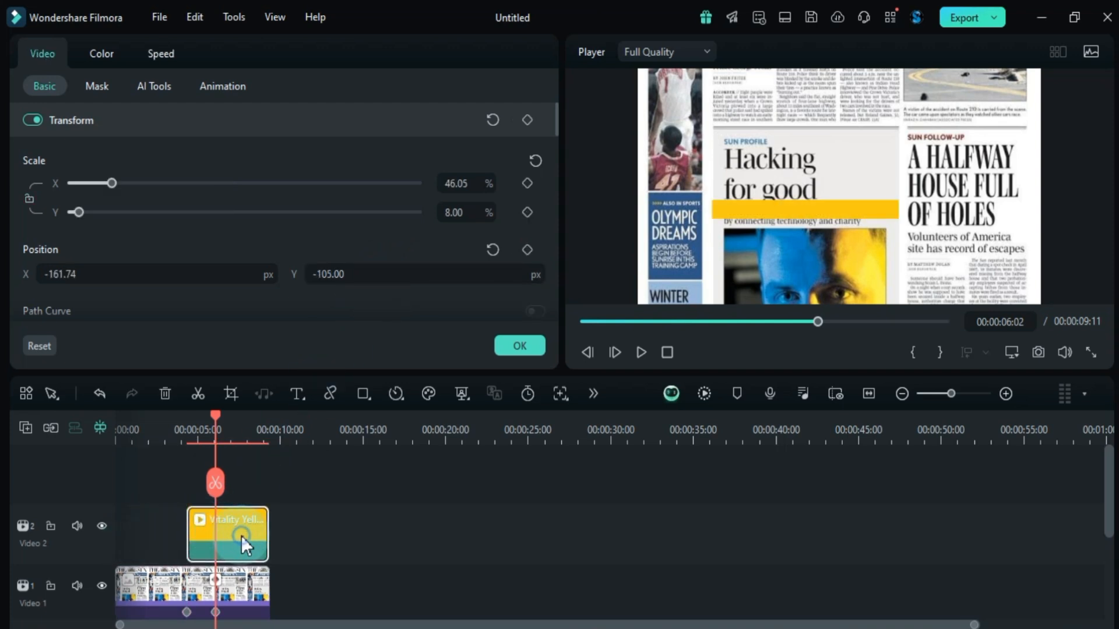
mouse_move(806, 201)
mouse_down()
mouse_move(814, 147)
mouse_move(812, 215)
mouse_move(819, 208)
mouse_up()
drag(713, 177, 724, 187)
drag(899, 178, 820, 190)
drag(820, 208, 818, 206)
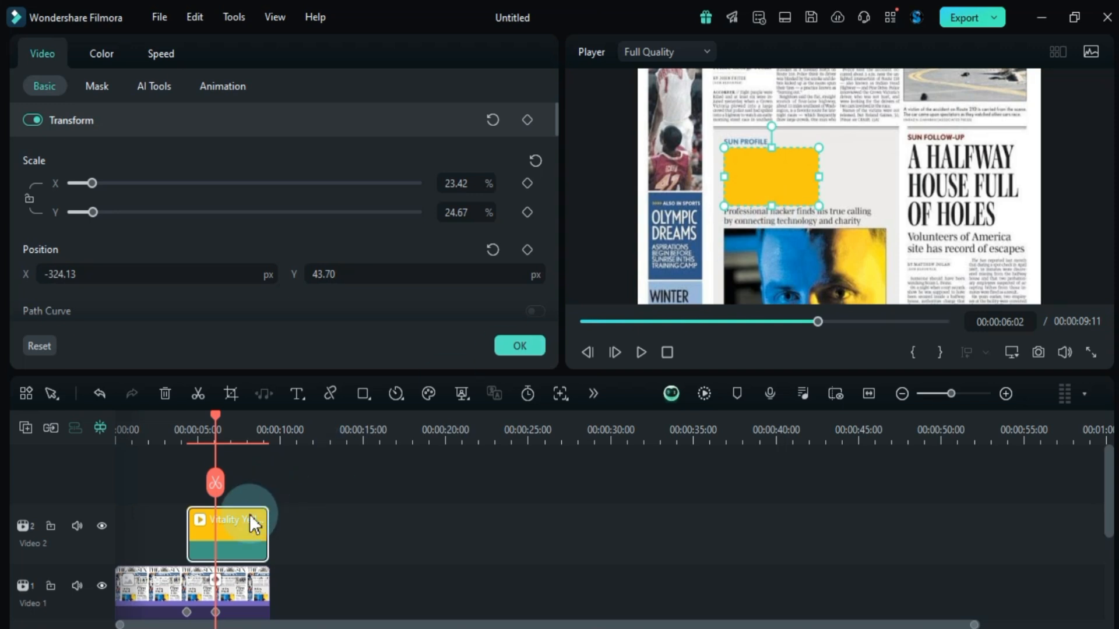
With the newspaper clip temporarily disabled, save a PNG snapshot of the yellow block from the "Hacking for good" headline to D:/Filmora 14.
click(237, 589)
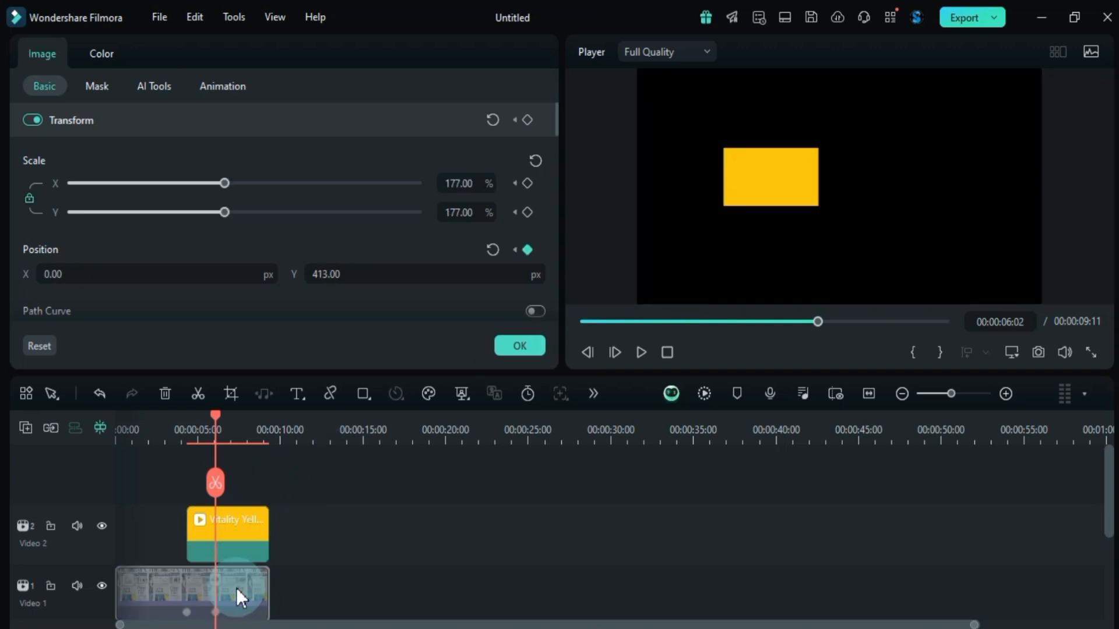
click(323, 569)
click(1038, 352)
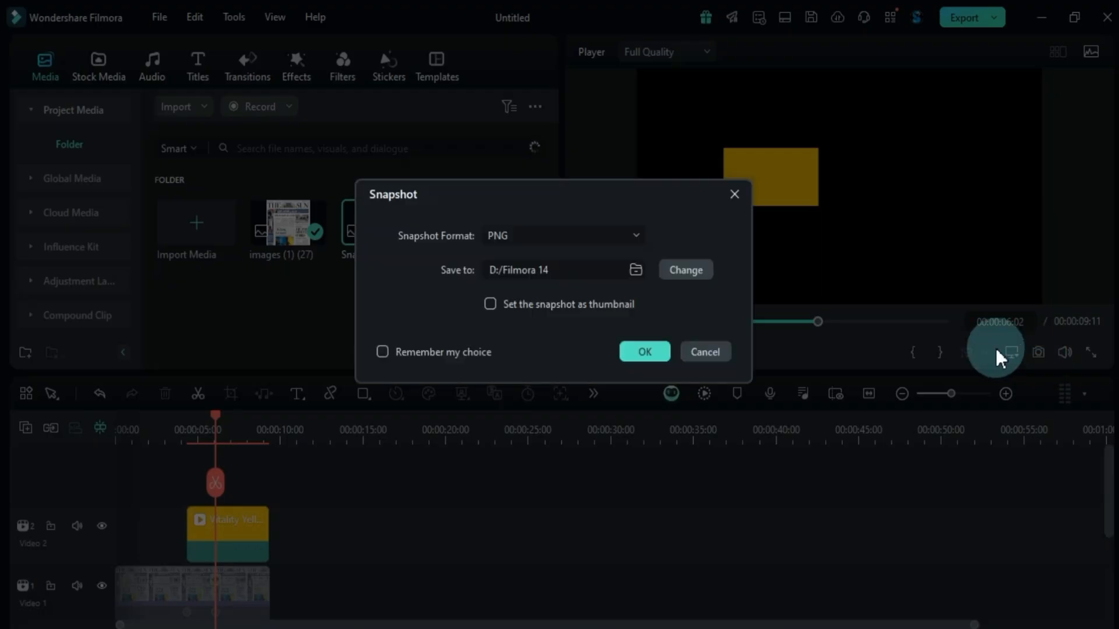
click(630, 351)
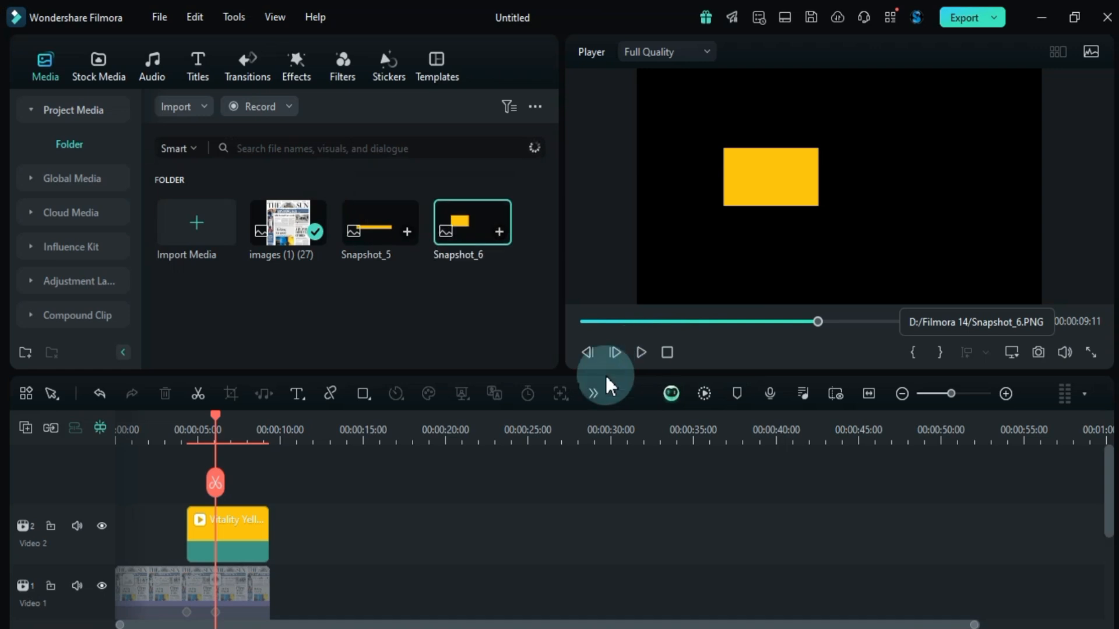
click(257, 588)
Move and resize the yellow block over the "A HALFWAY" headline line, about 27% by 12% scale at position X 581, Y 133.
click(237, 548)
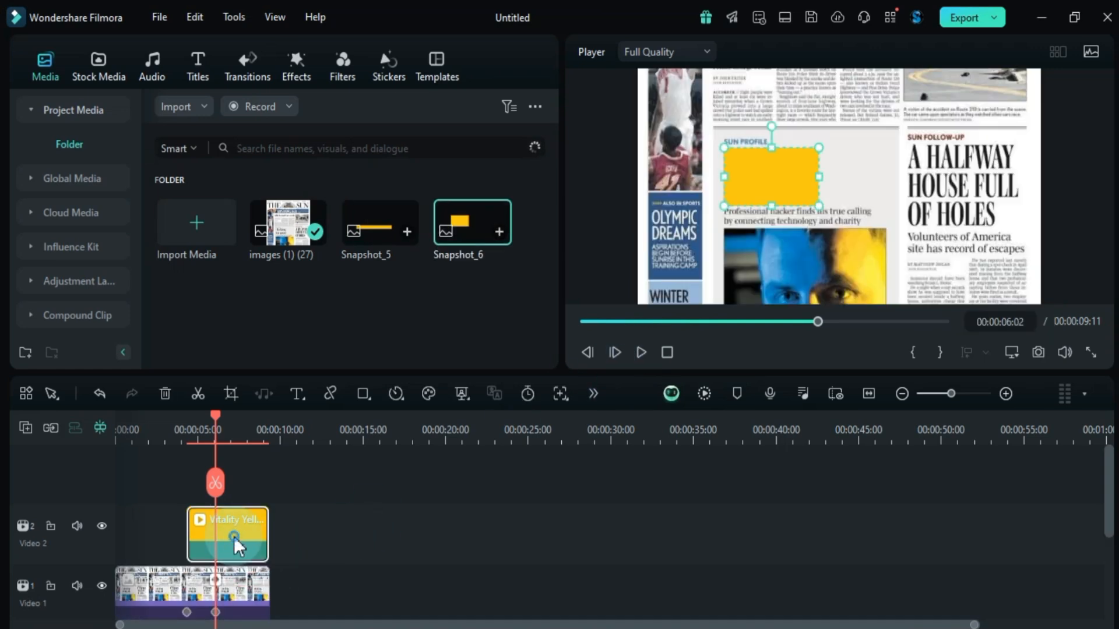
double_click(238, 548)
drag(187, 264, 192, 262)
drag(331, 274, 460, 260)
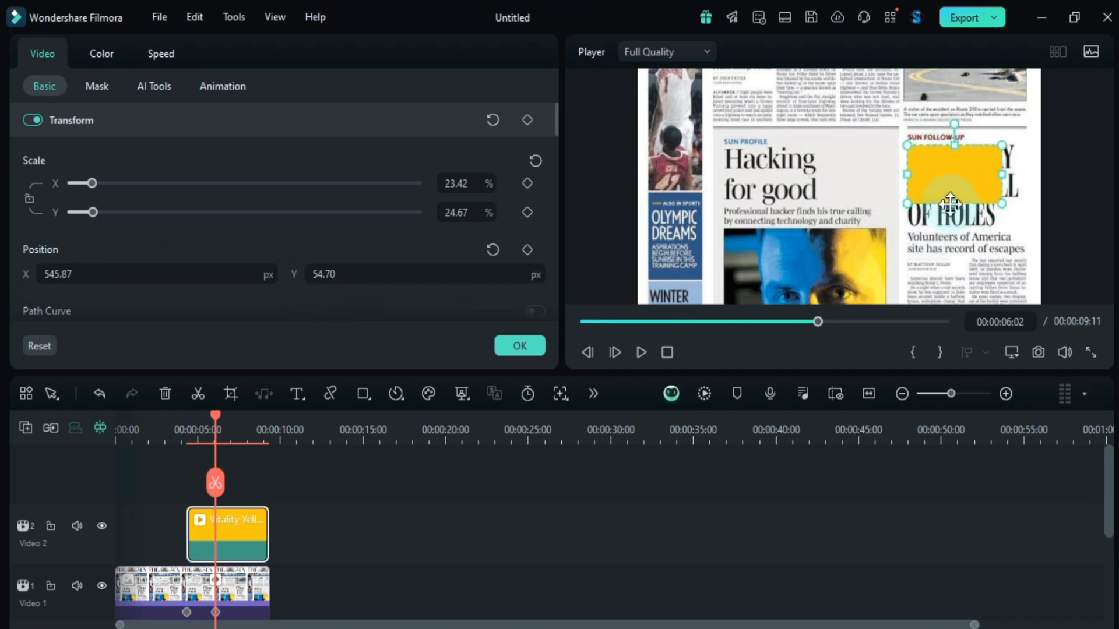
drag(957, 201, 960, 147)
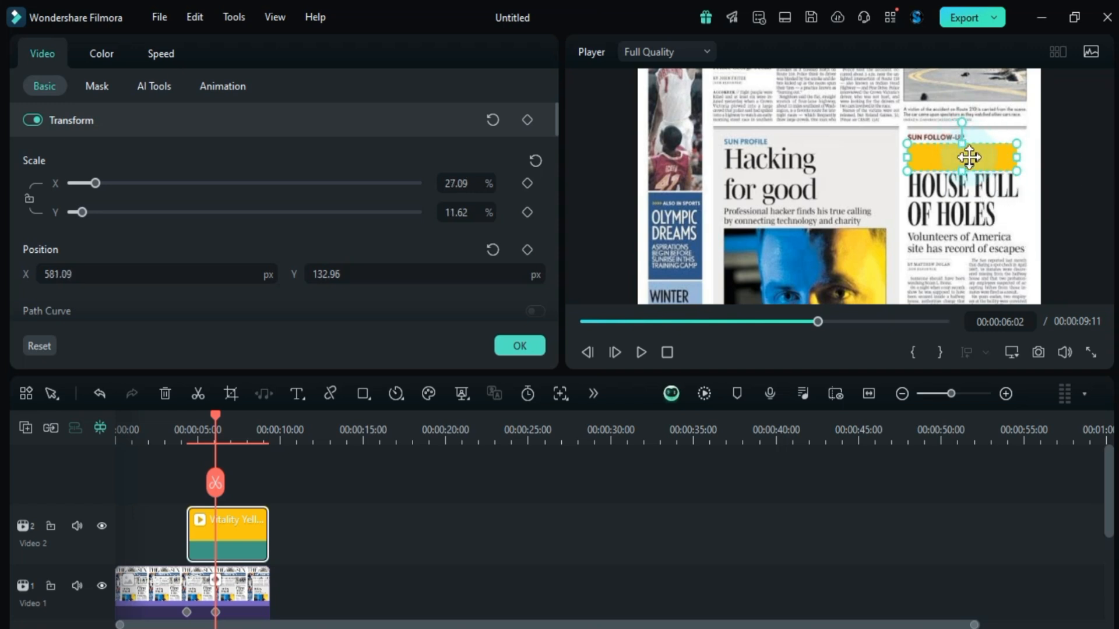
With the newspaper clip temporarily disabled, save a snapshot of the yellow bar from the "A HALFWAY" line.
click(275, 534)
click(218, 598)
key(e)
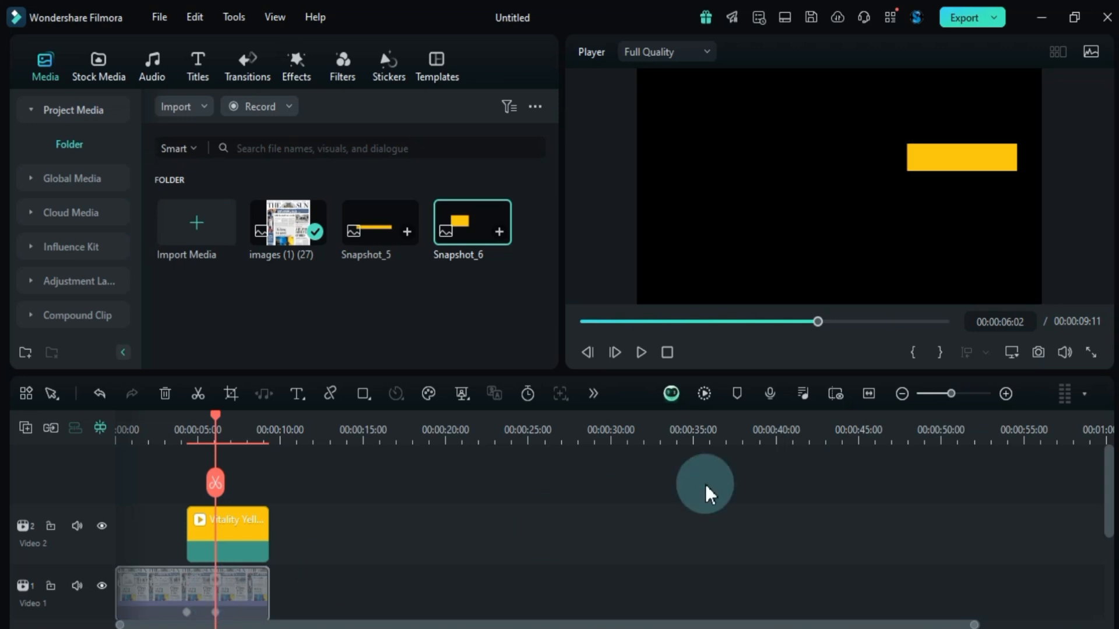
click(1039, 352)
click(656, 358)
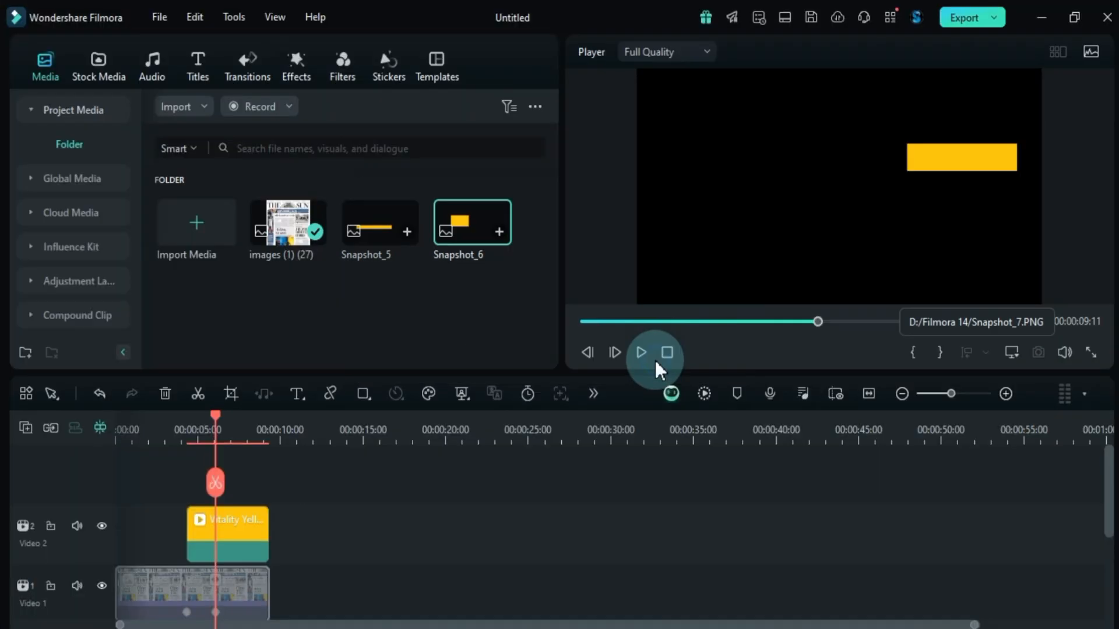
key(e)
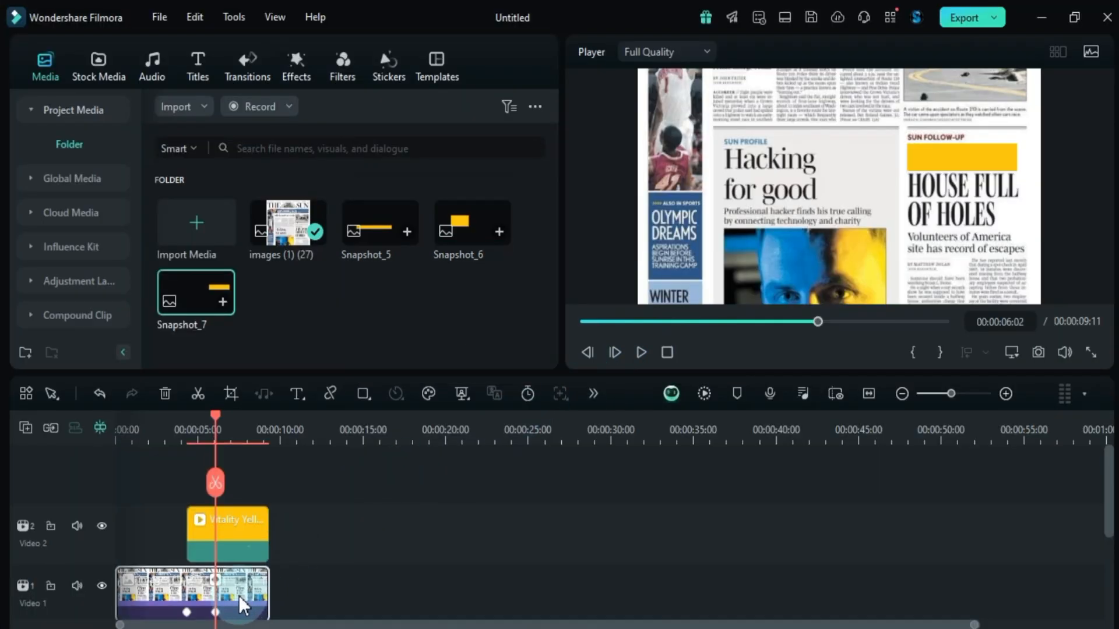
Delete the Vitality Yellow clip from the upper track and return the playhead to the start of the timeline.
click(235, 544)
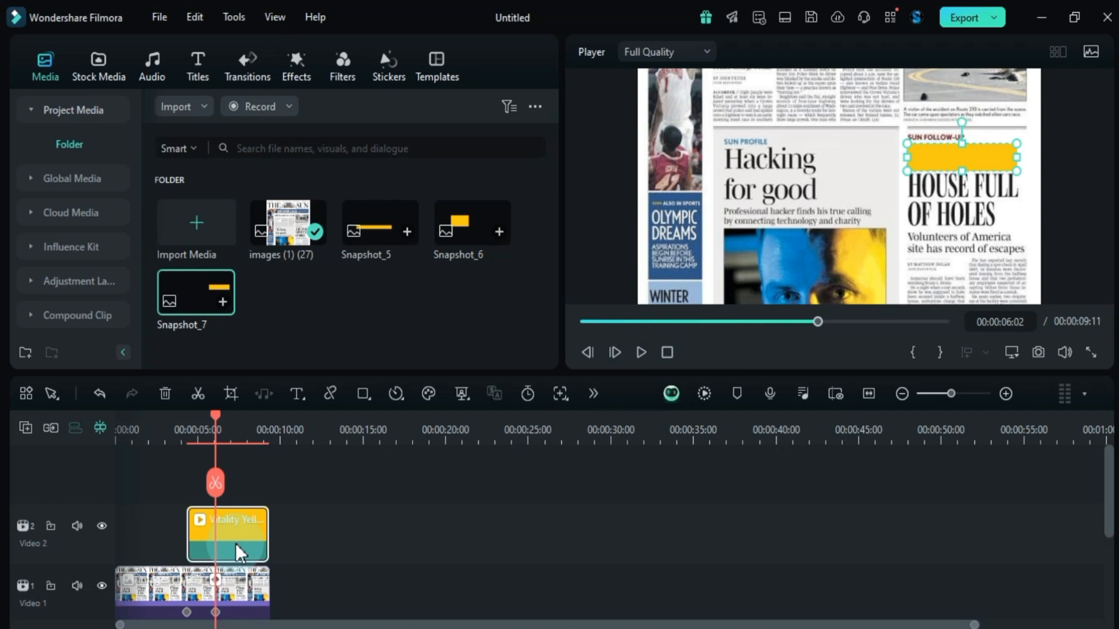
key(Delete)
key(Home)
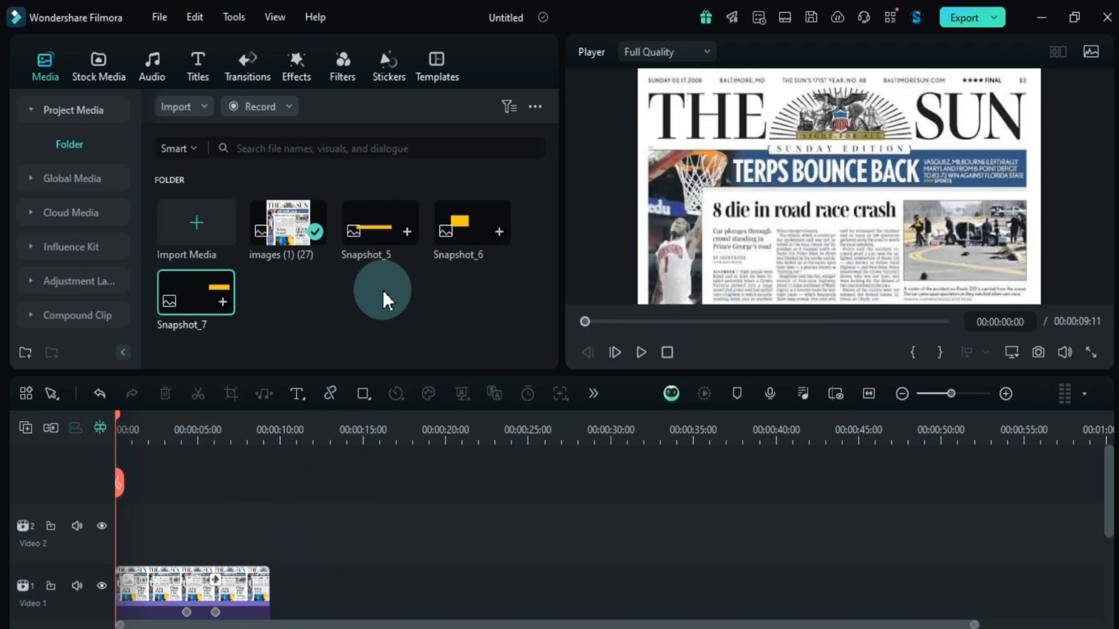
Place Snapshot_5 on the track above the newspaper clip, starting at about 00:00:01:18.
drag(369, 225, 140, 542)
drag(130, 430, 163, 408)
drag(205, 523, 222, 523)
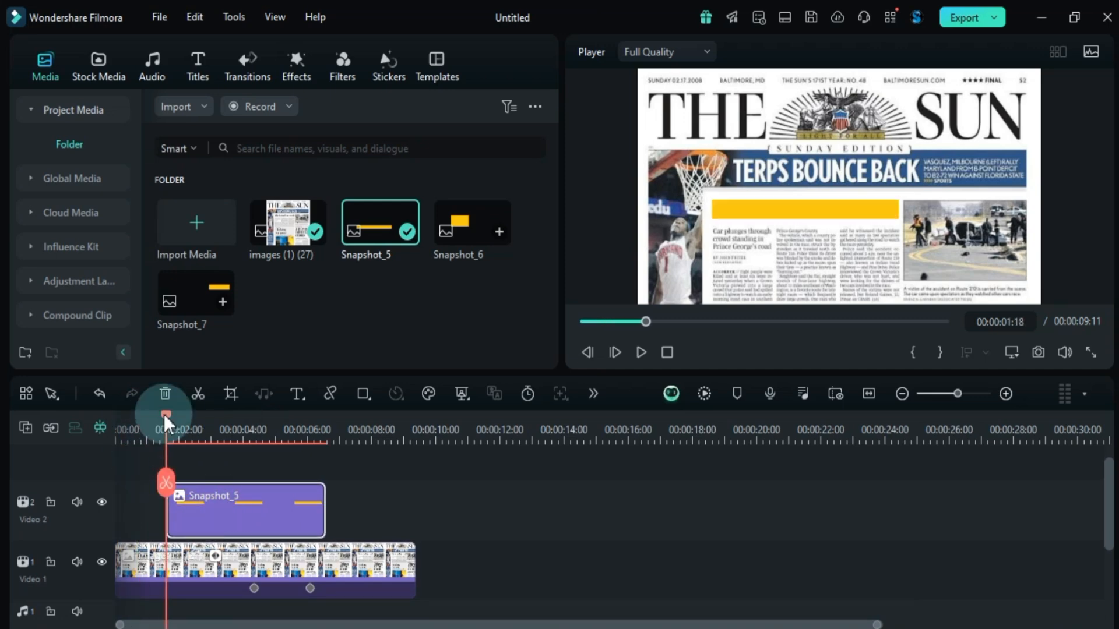
Apply a linear mask to the Snapshot_5 clip and invert it.
double_click(198, 509)
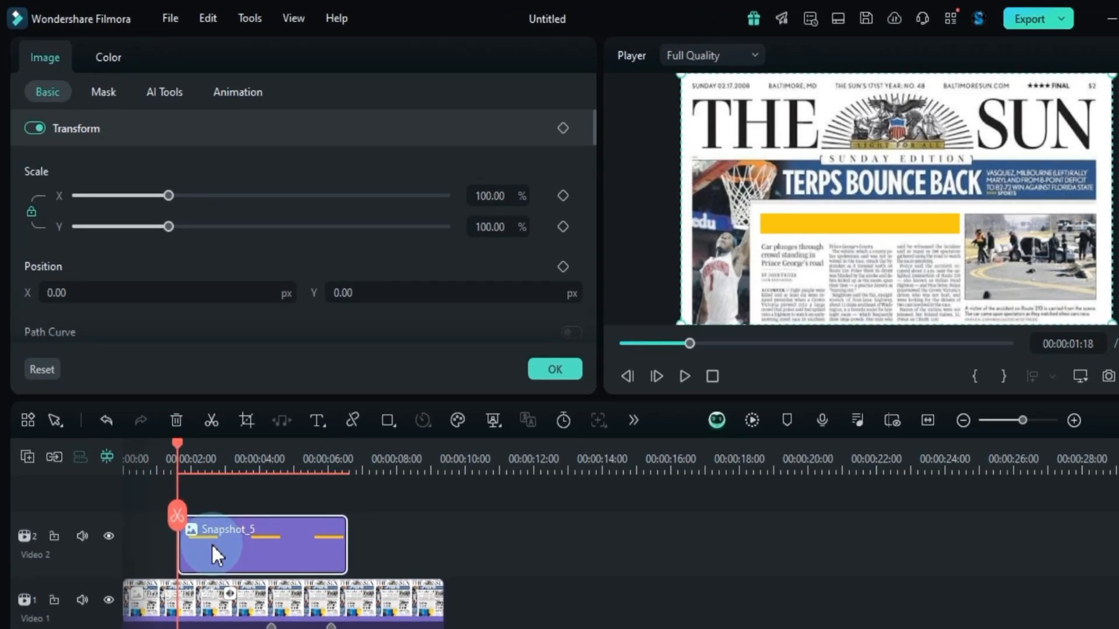
click(106, 95)
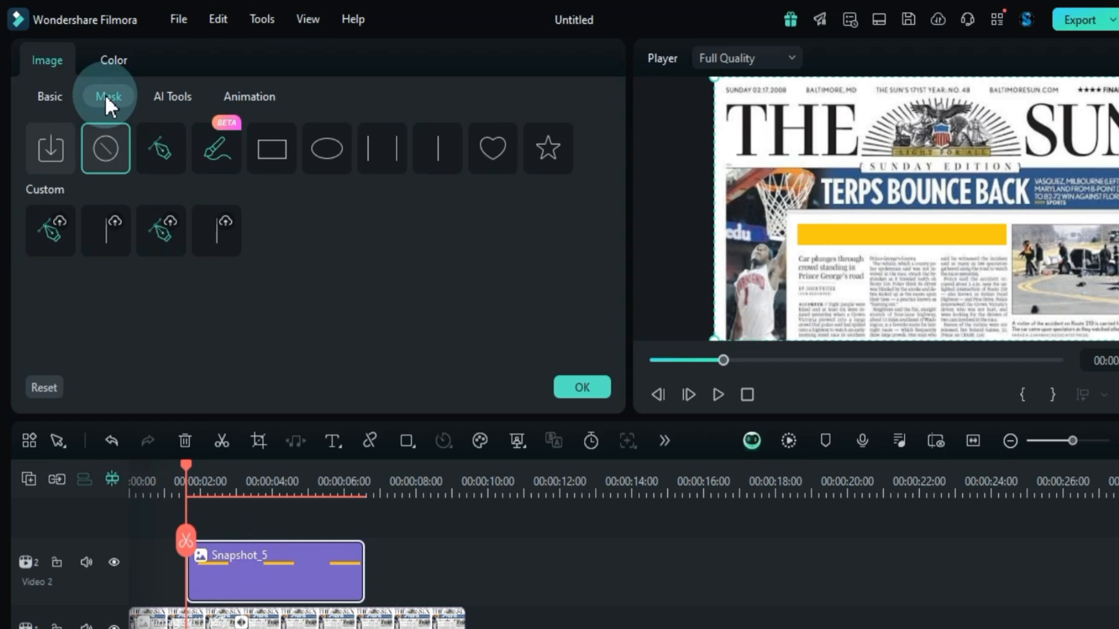
click(378, 153)
click(421, 148)
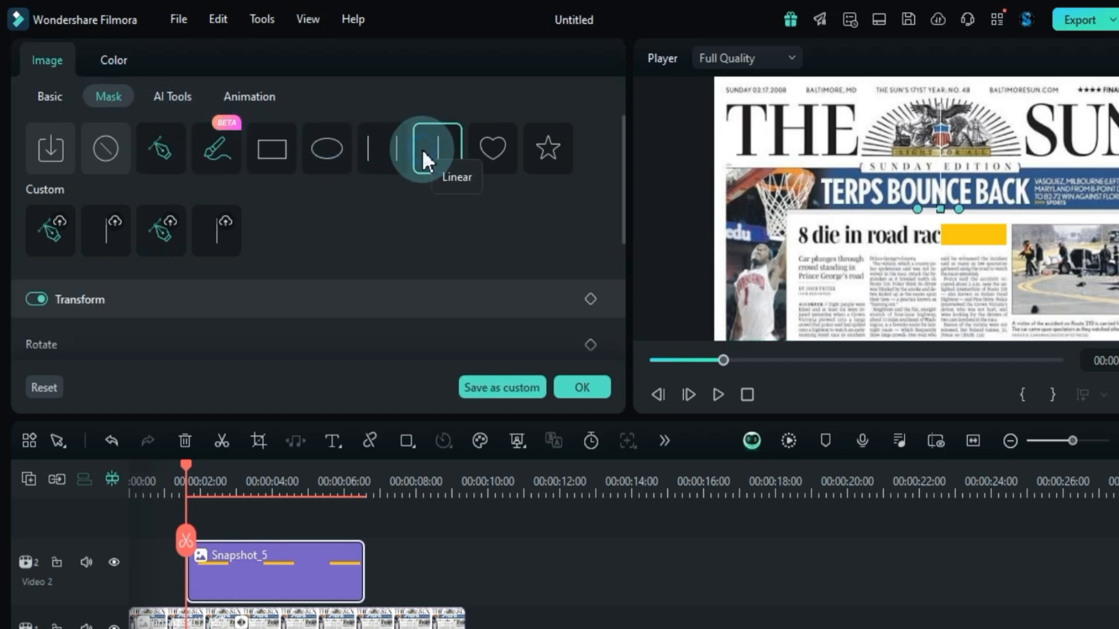
scroll(403, 217, down, 2)
scroll(404, 217, down, 3)
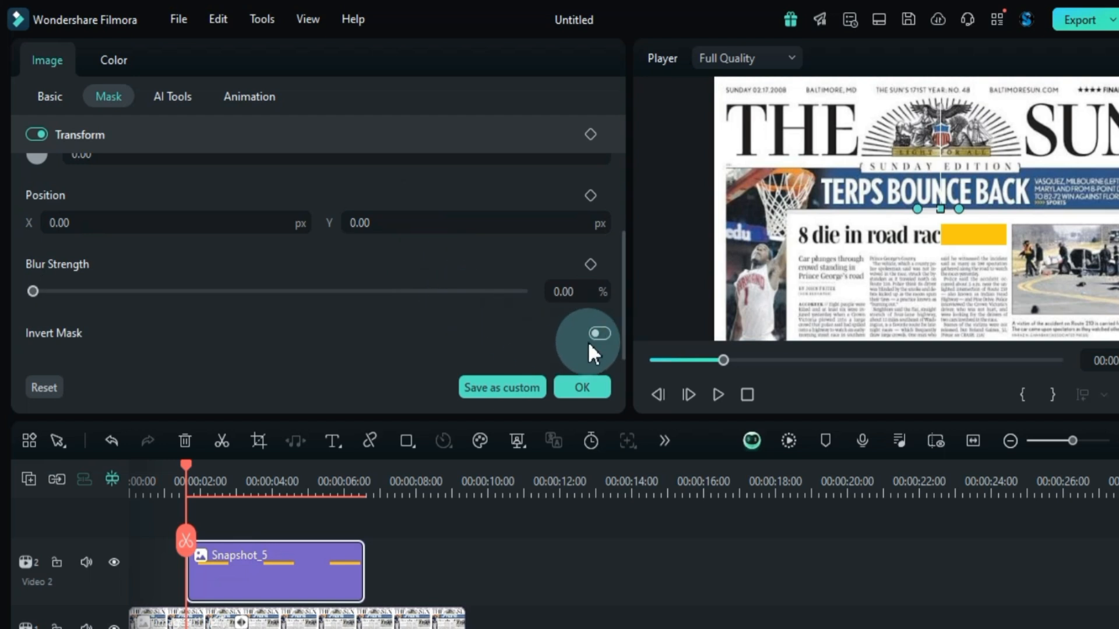
click(600, 333)
Set the mask's position X to -606 px and add a mask position keyframe at the start of the Snapshot_5 clip.
mouse_move(271, 227)
mouse_down()
mouse_move(251, 224)
mouse_move(266, 227)
mouse_up()
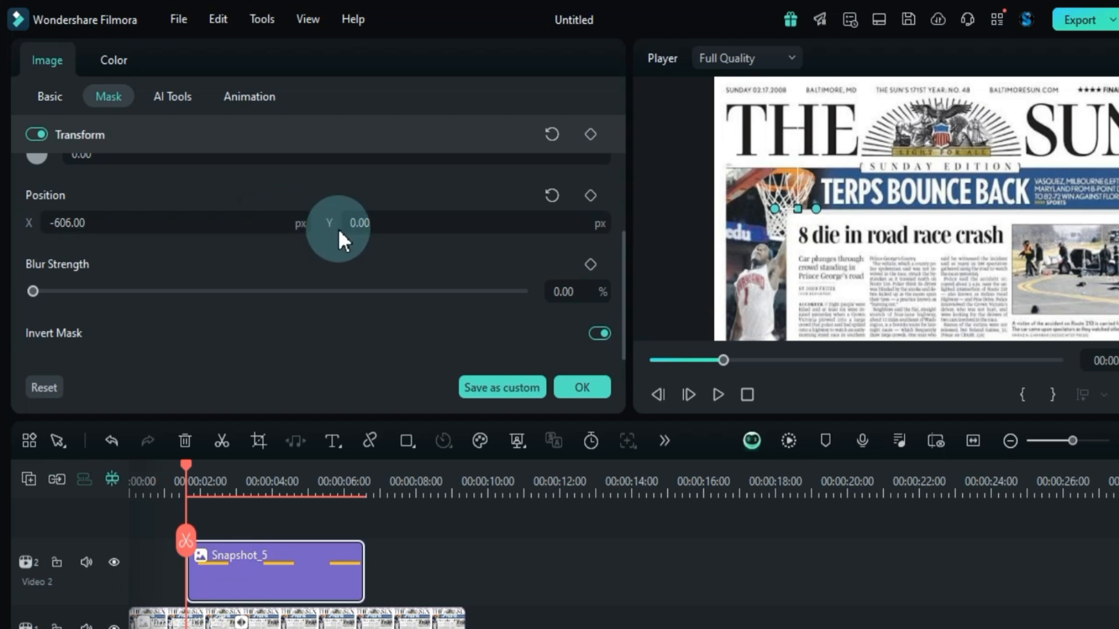
click(590, 196)
click(591, 197)
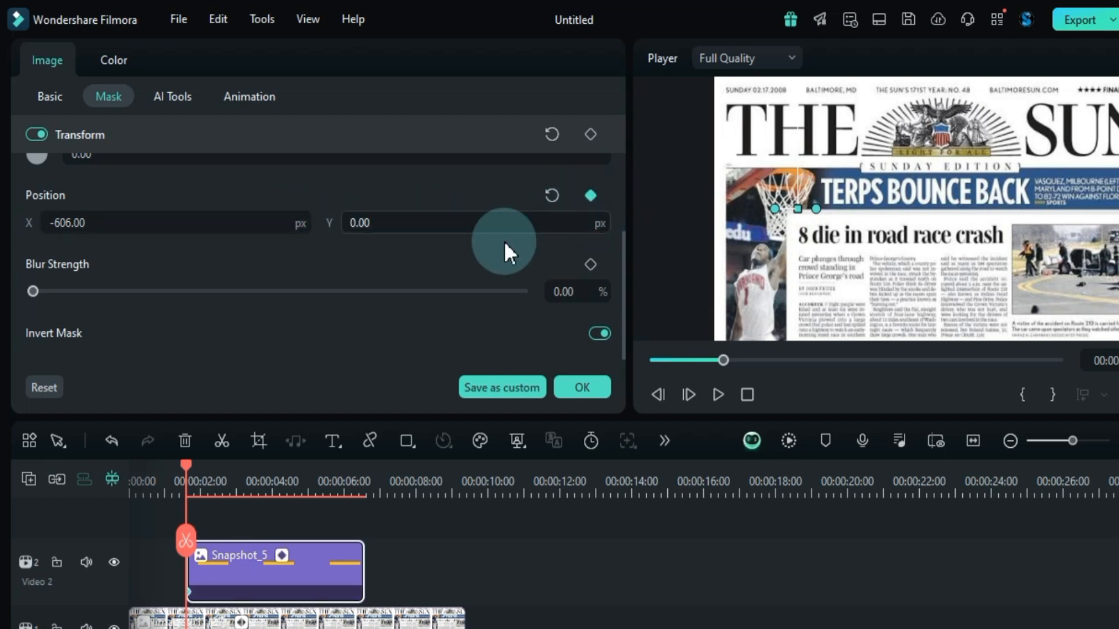
Add a second mask position keyframe at about 3.4 seconds with X at 275 px, and play back the yellow bar's reveal.
drag(185, 467, 249, 481)
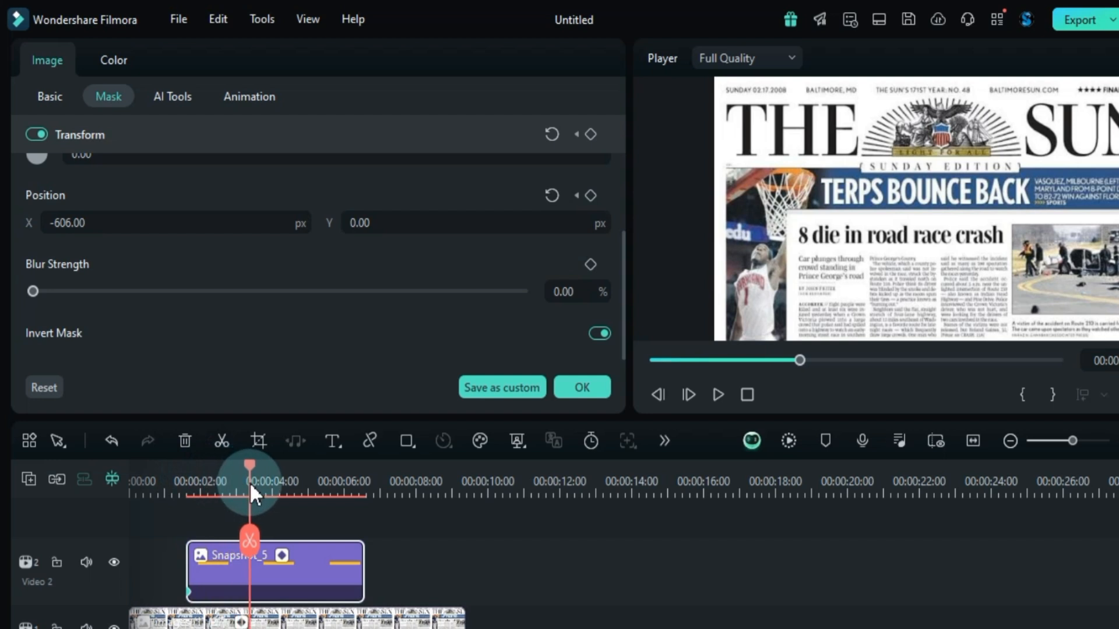
click(592, 196)
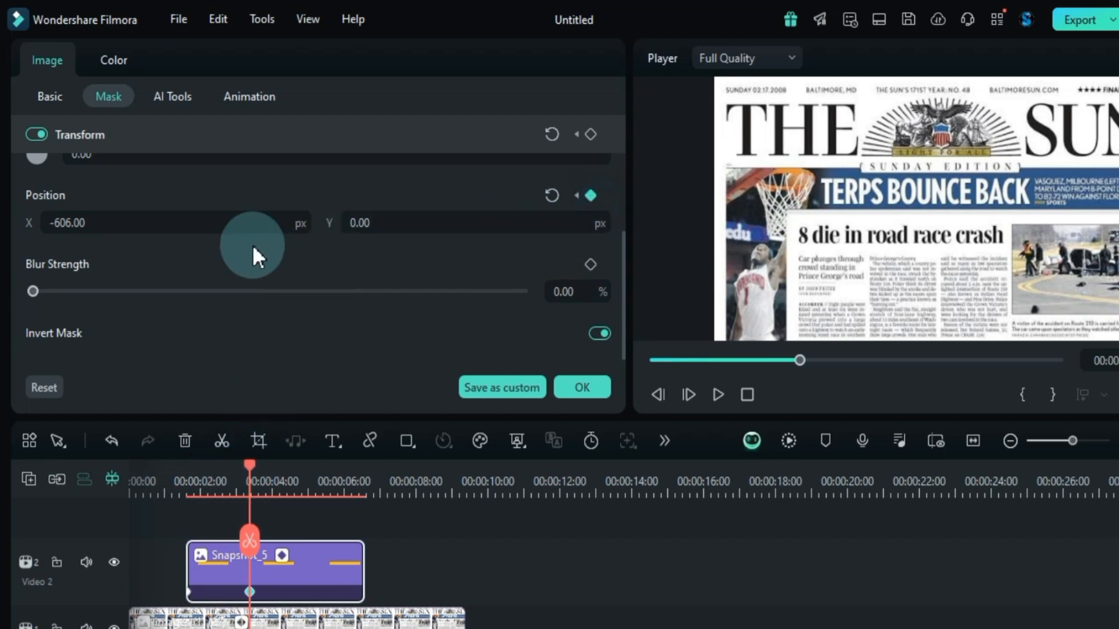
drag(185, 224, 183, 220)
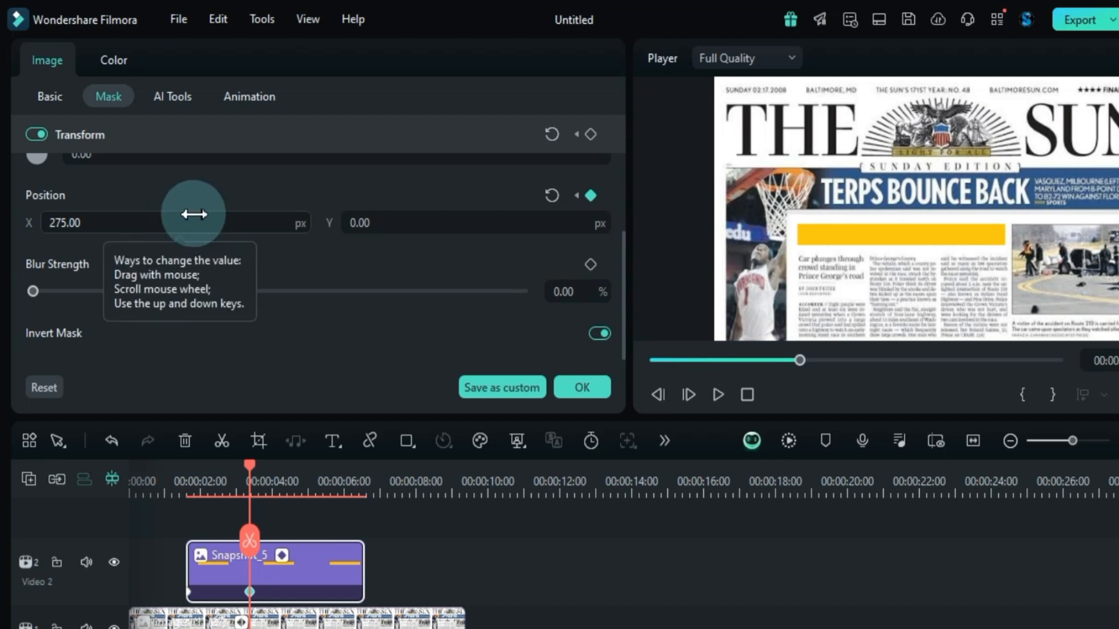
drag(250, 466, 175, 487)
key(space)
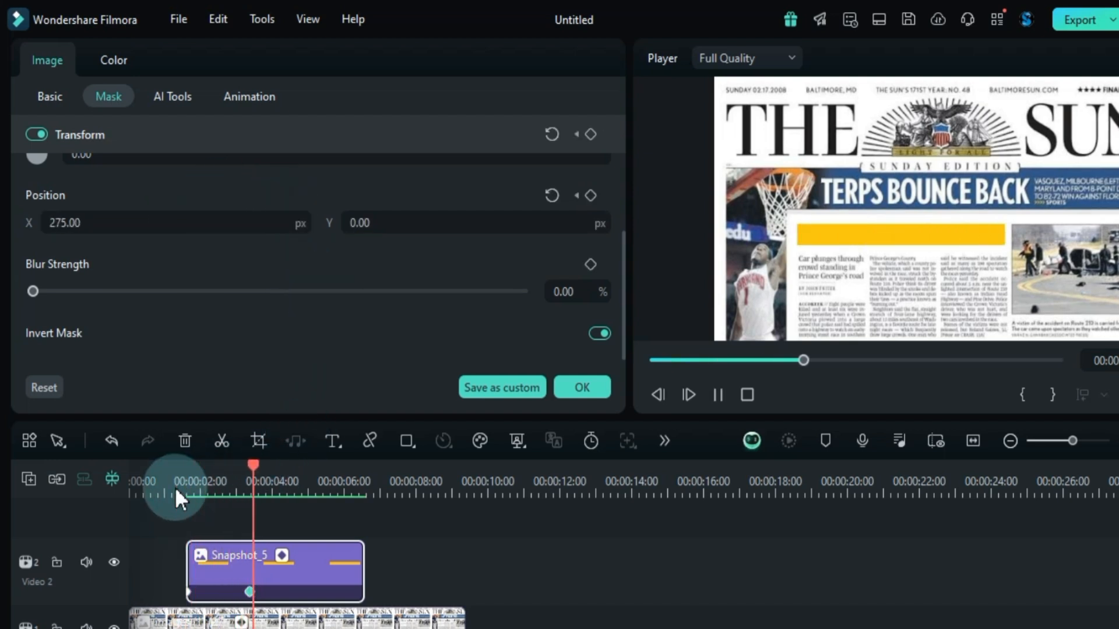
key(space)
Set the Snapshot_5 mask's blur strength to 2% and play back the reveal.
drag(269, 481, 215, 495)
click(47, 293)
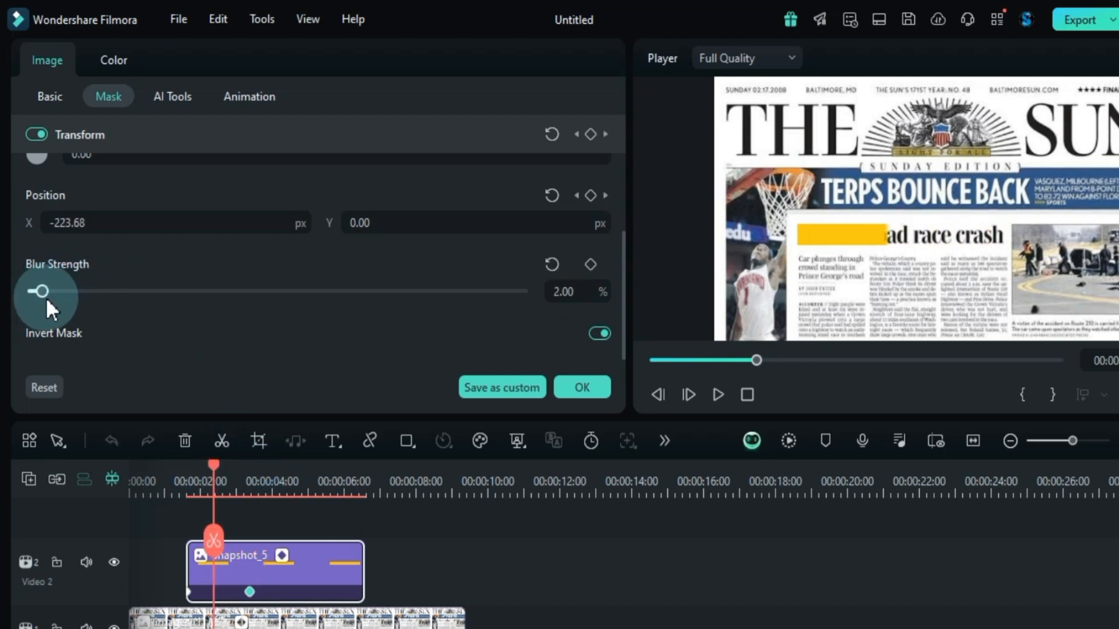
drag(213, 469, 181, 481)
key(space)
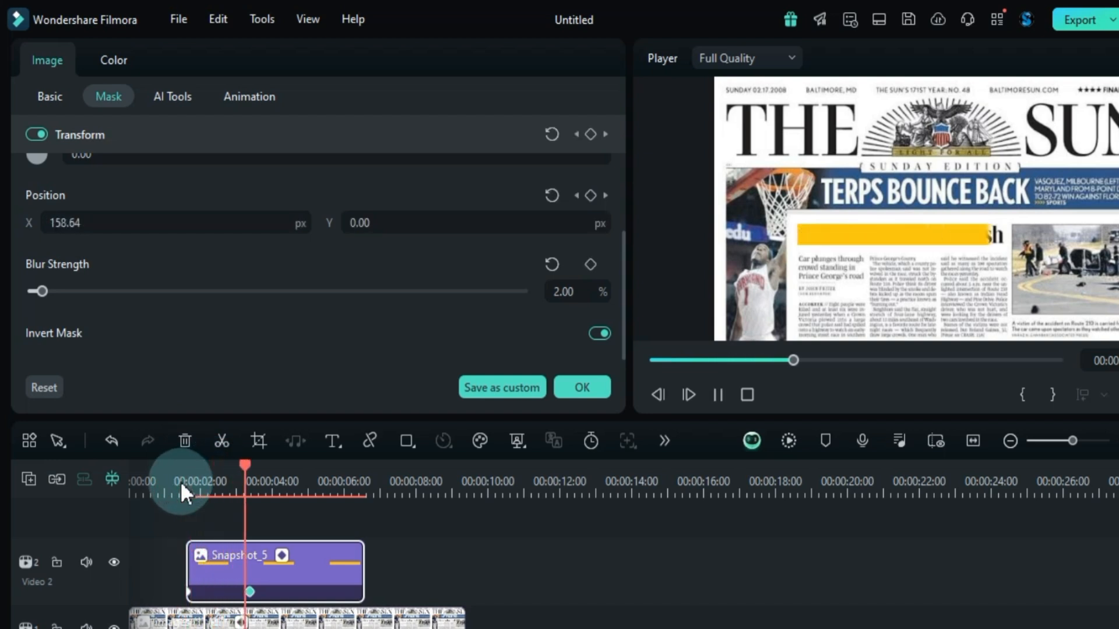
key(space)
Change the Snapshot_5 clip's blend mode to Darken and play back the headline highlight.
click(47, 95)
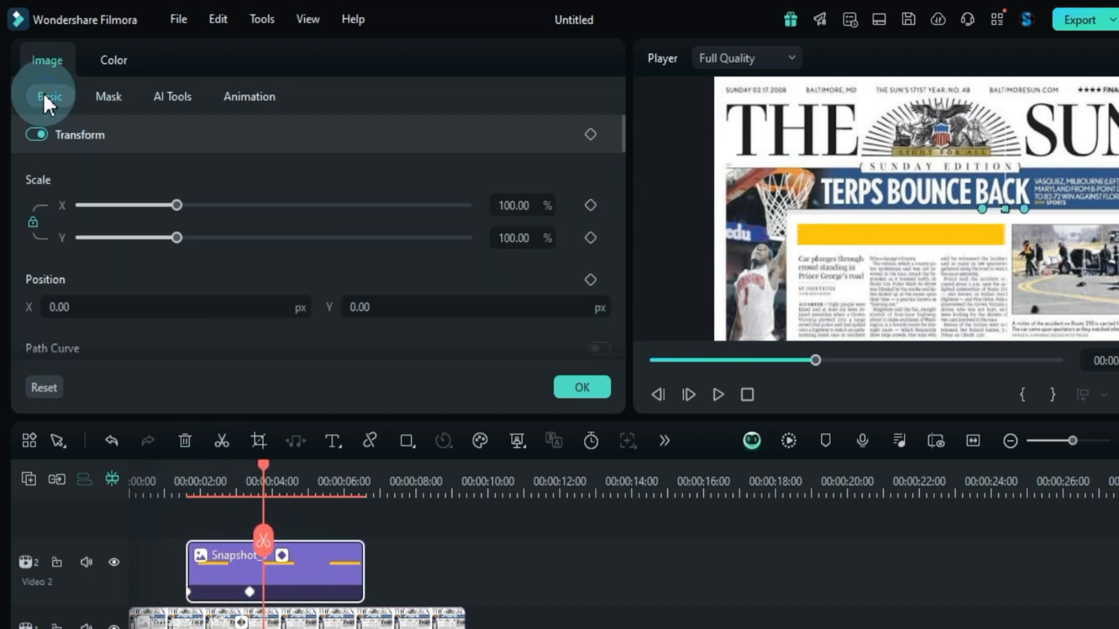
scroll(331, 238, down, 6)
click(333, 266)
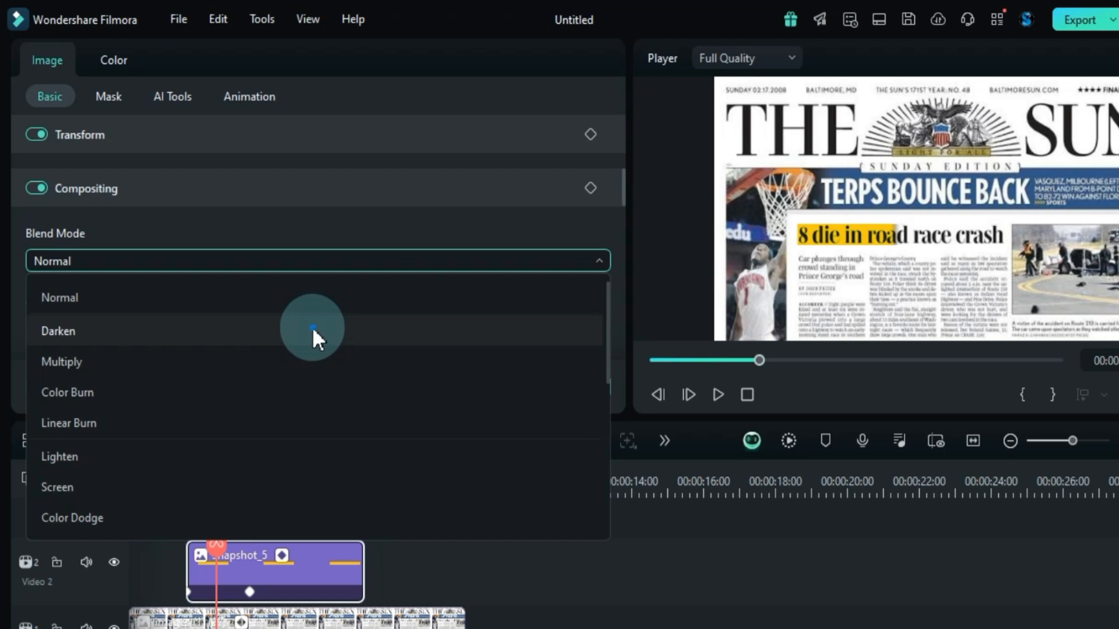
click(312, 327)
click(180, 488)
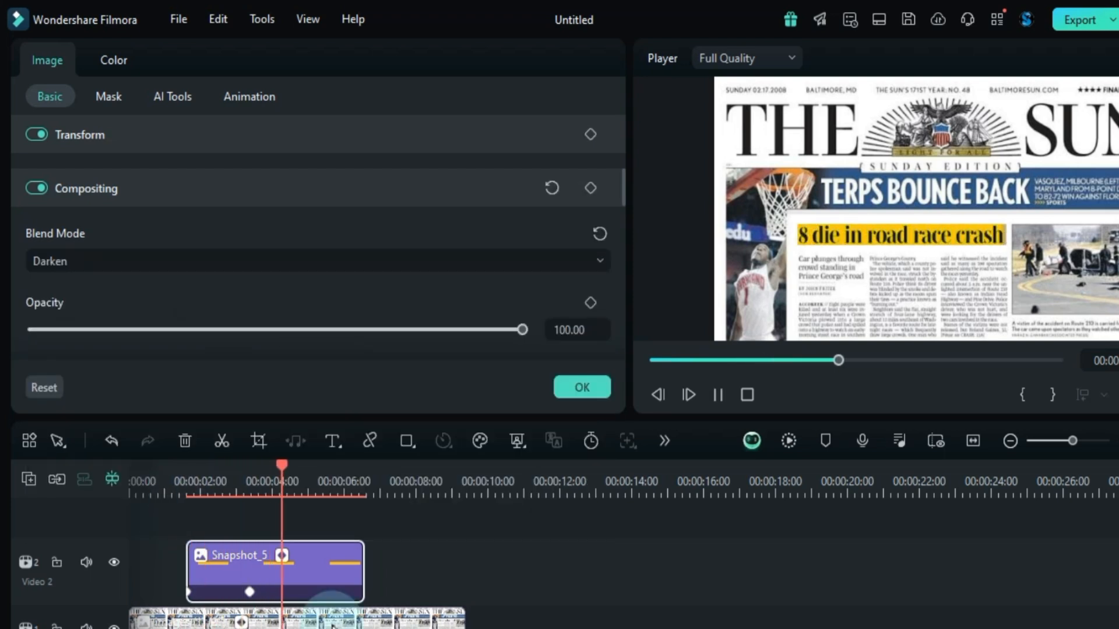
key(space)
Play through the newspaper's scroll, and add a Transform keyframe to Snapshot_5 in line with the newspaper clip's first visible keyframe, at about 4.3 seconds.
drag(317, 470, 246, 498)
key(space)
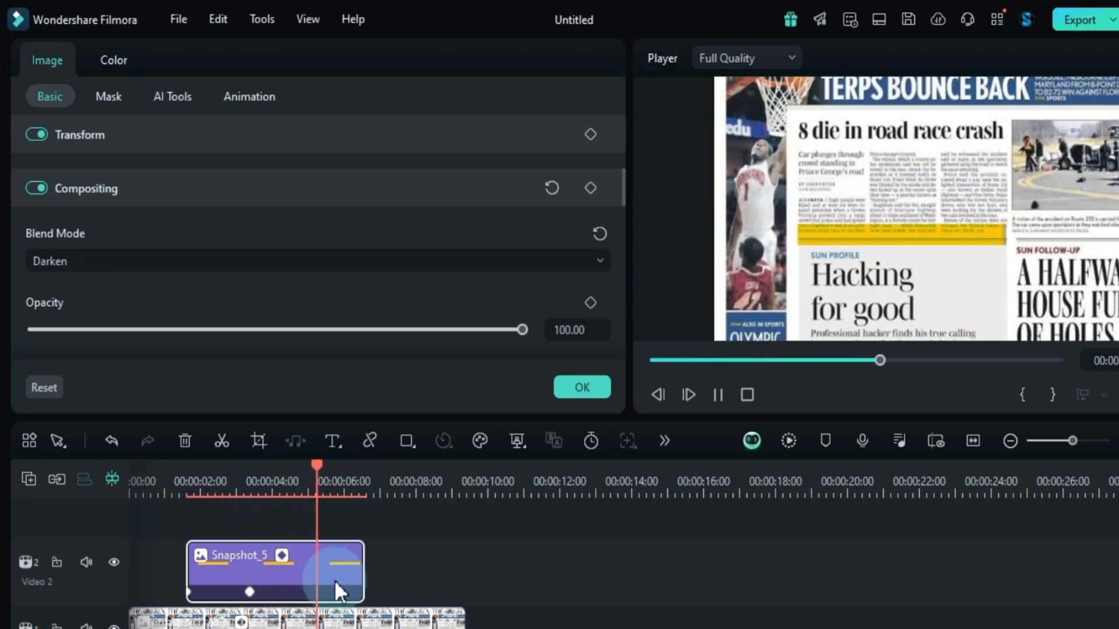
drag(349, 546, 270, 511)
click(310, 623)
click(284, 628)
click(321, 587)
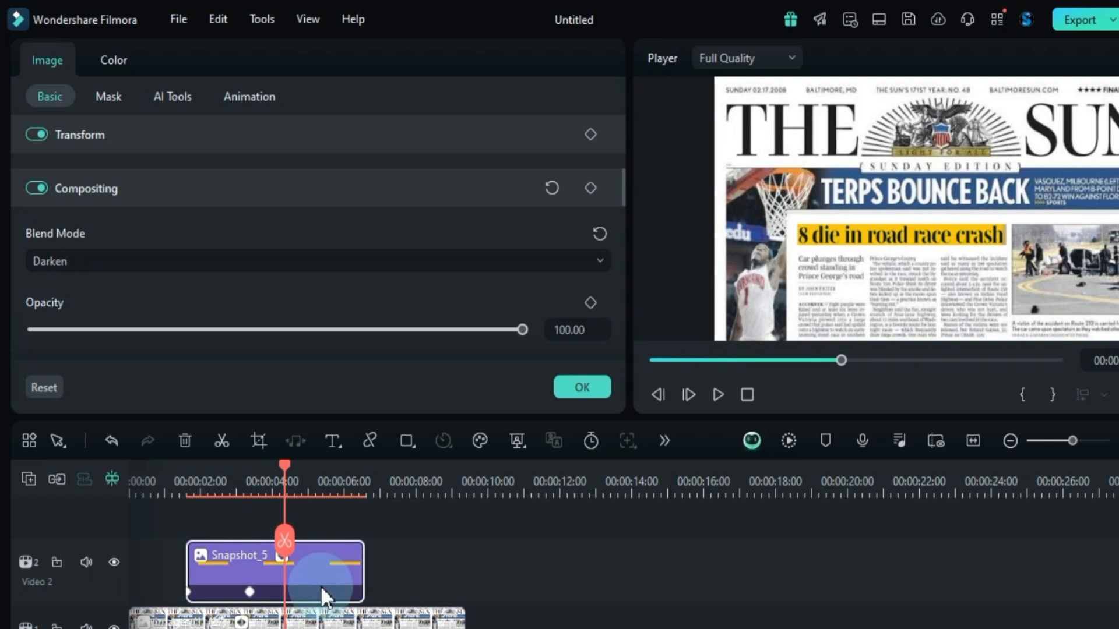
click(164, 166)
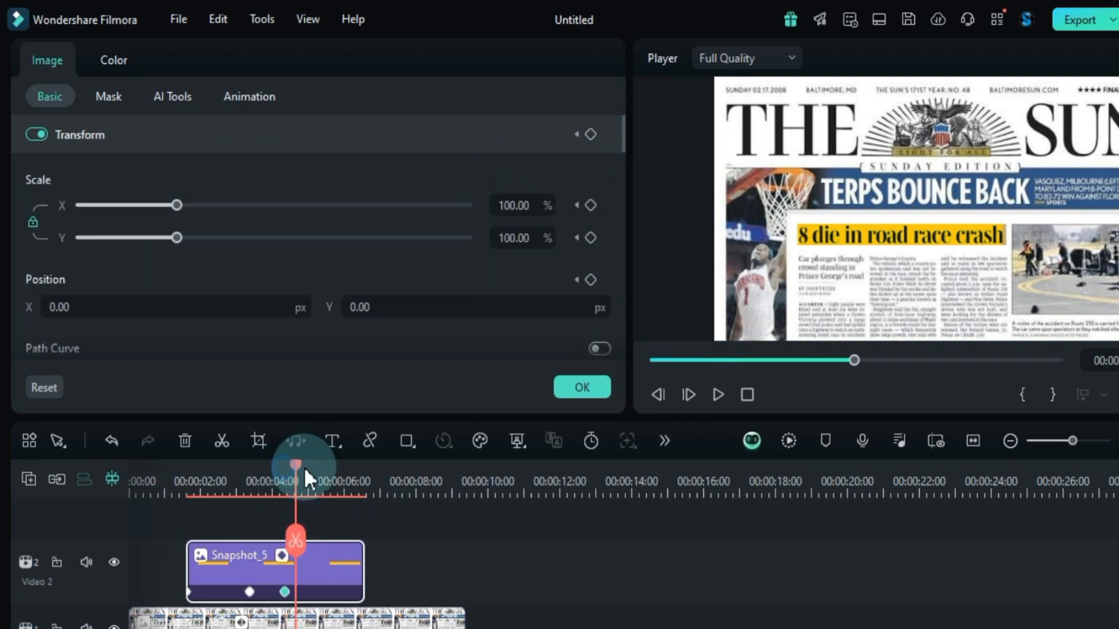
Add a Snapshot_5 keyframe in line with the newspaper's second keyframe near 6 seconds, with position Y about 763 px, and play back the scroll.
drag(295, 466, 335, 469)
drag(440, 307, 462, 303)
click(347, 624)
click(349, 571)
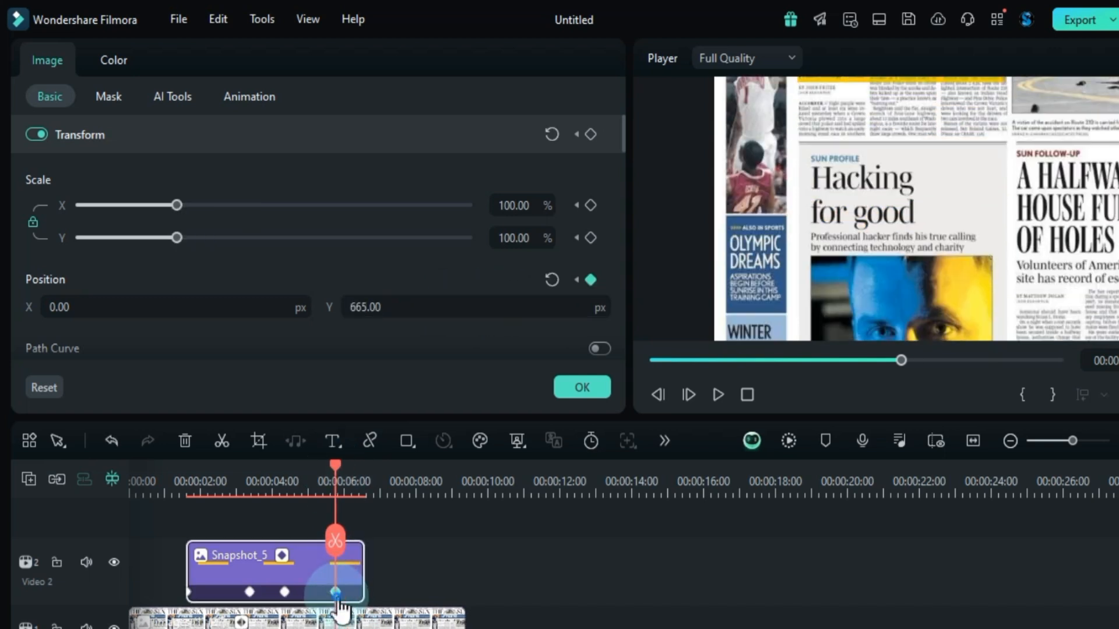
click(336, 594)
click(345, 593)
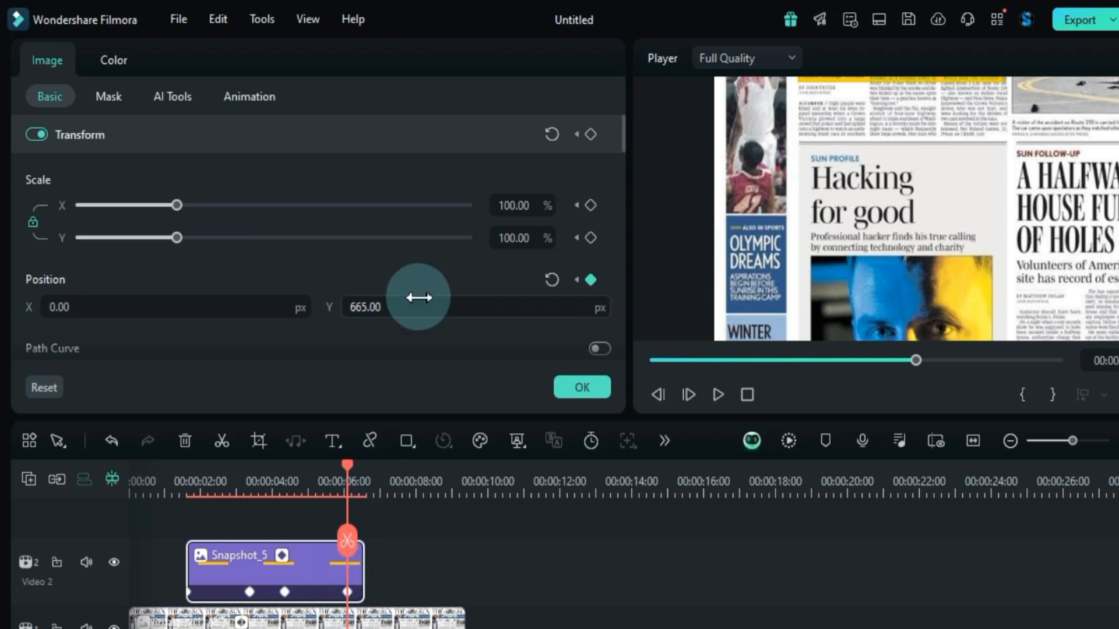
drag(350, 467, 279, 484)
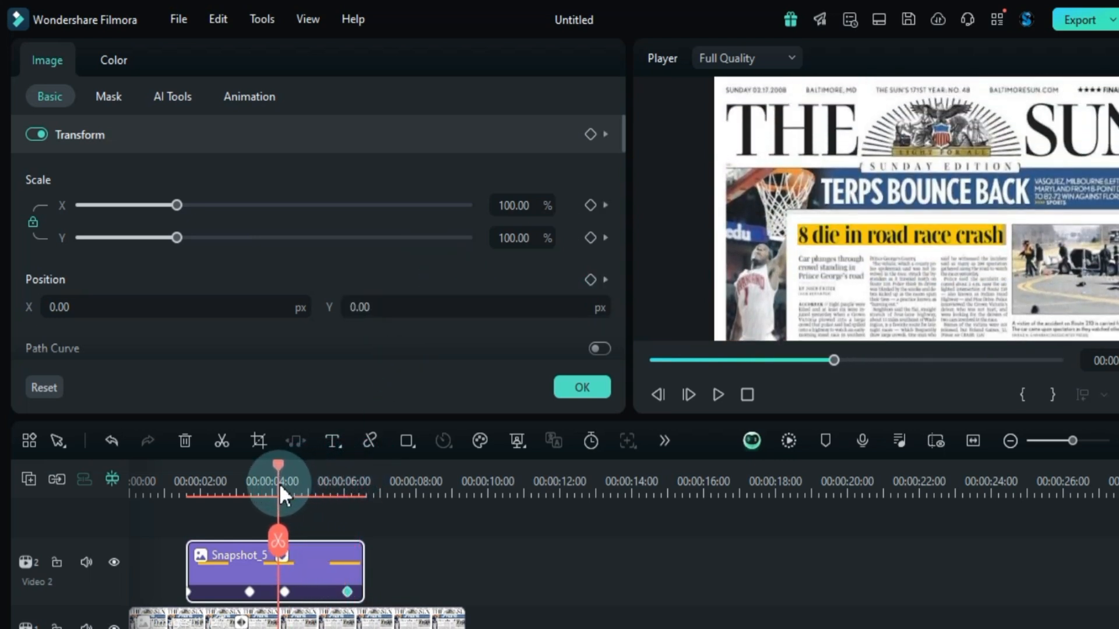
key(space)
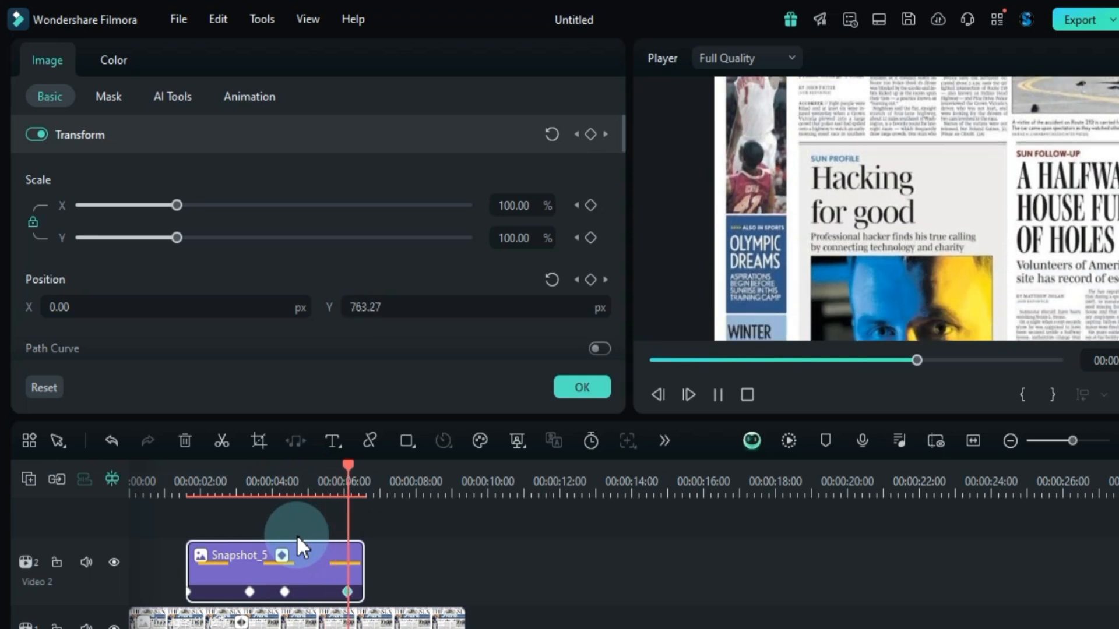
key(space)
Trim the end of the Snapshot_5 clip back to its last keyframe, at about 6 seconds.
drag(380, 471, 360, 510)
drag(363, 577, 344, 579)
click(367, 588)
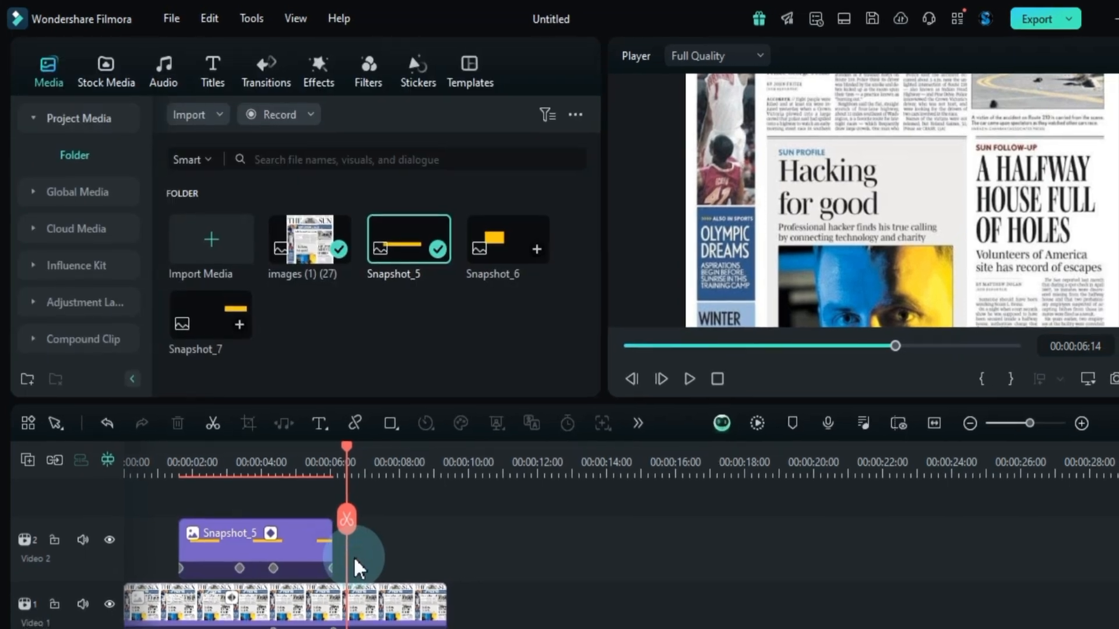
Place Snapshot_6 on the Video 2 track directly after the Snapshot_5 clip.
key(Up)
drag(471, 240, 328, 521)
drag(327, 521, 326, 520)
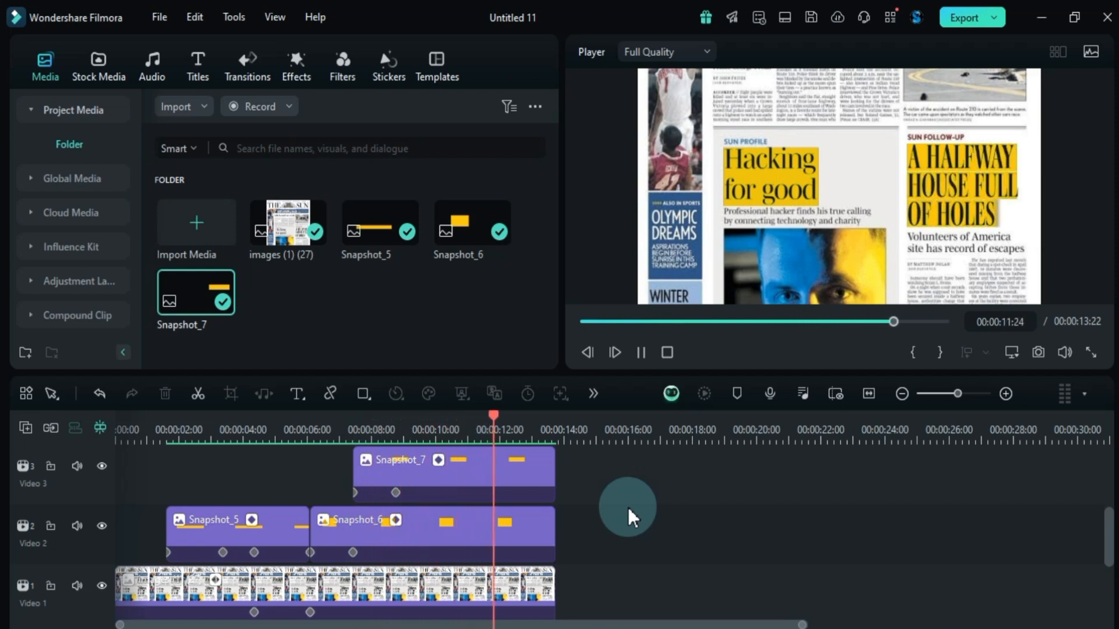
Select all the newspaper and snapshot clips and combine them into a compound clip with the default name.
scroll(624, 507, up, 3)
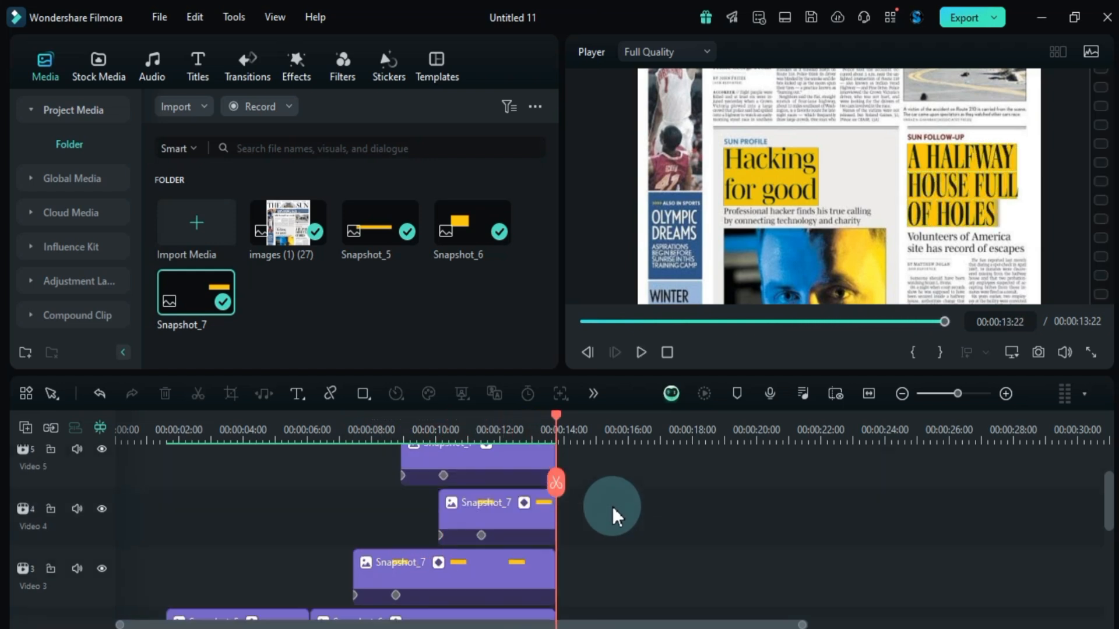
drag(622, 495, 107, 510)
right_click(413, 487)
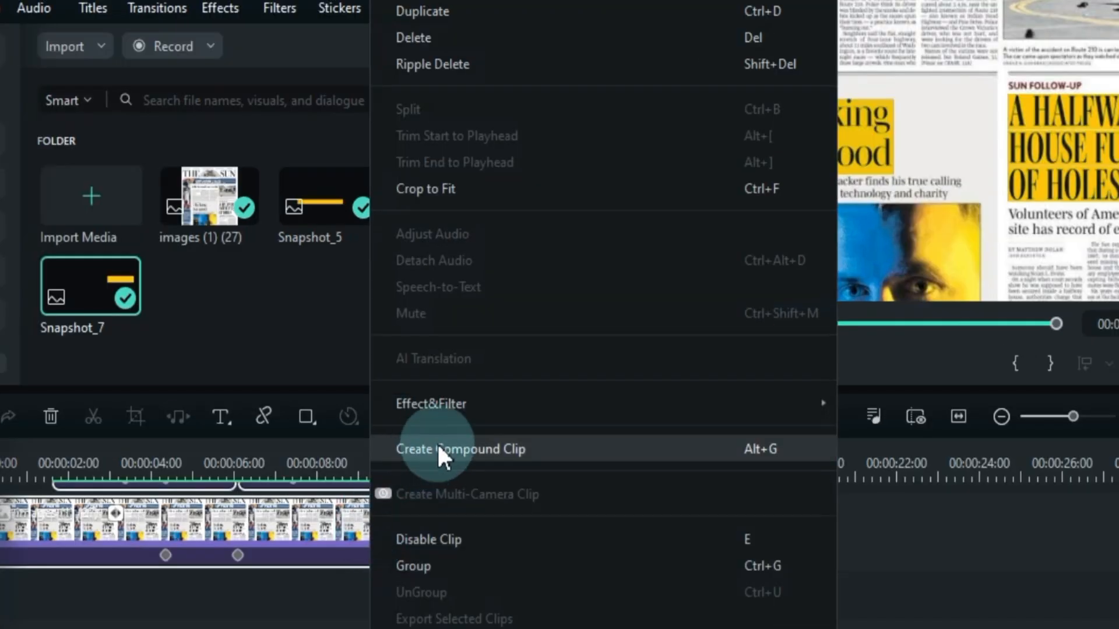
click(438, 446)
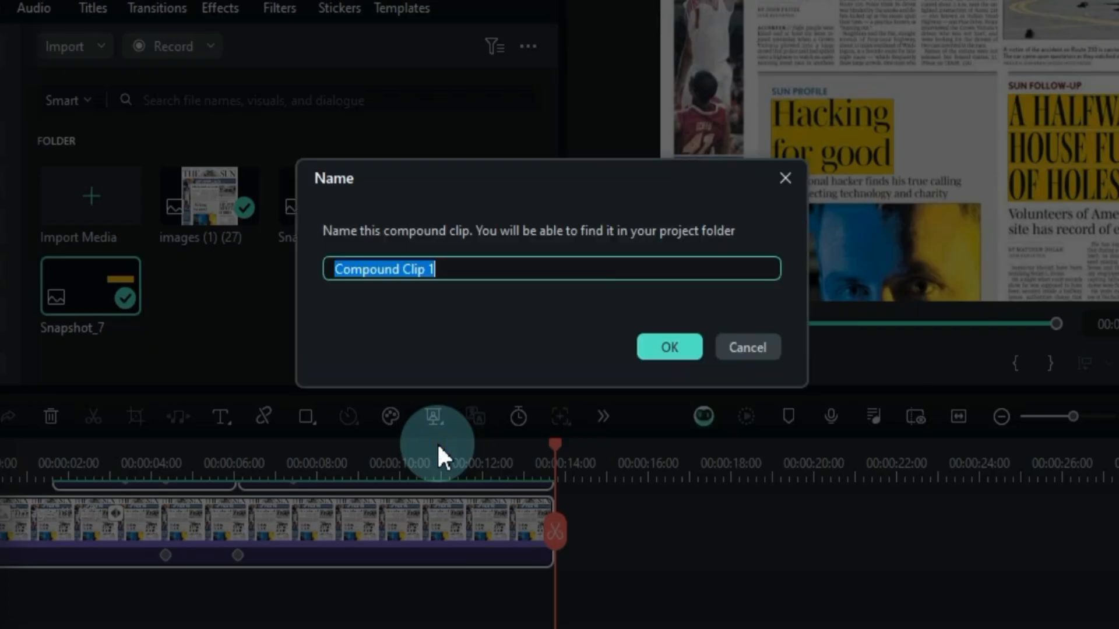
click(667, 347)
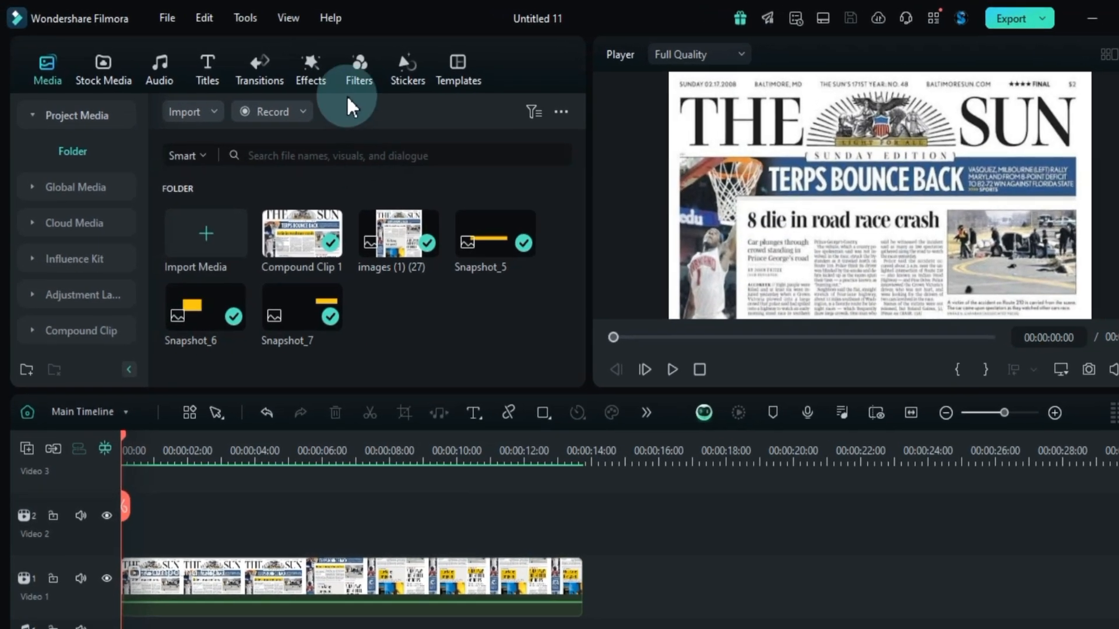
Search the effects for "3D Motion Right" and place that effect on the track above the compound clip at the timeline start.
click(296, 67)
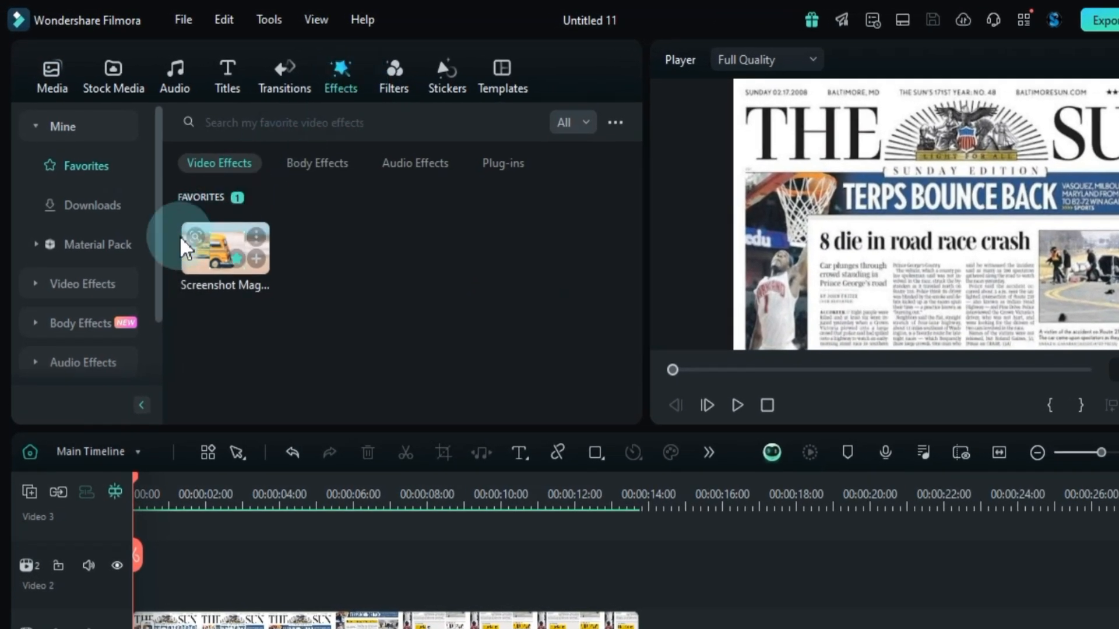
click(76, 291)
click(77, 257)
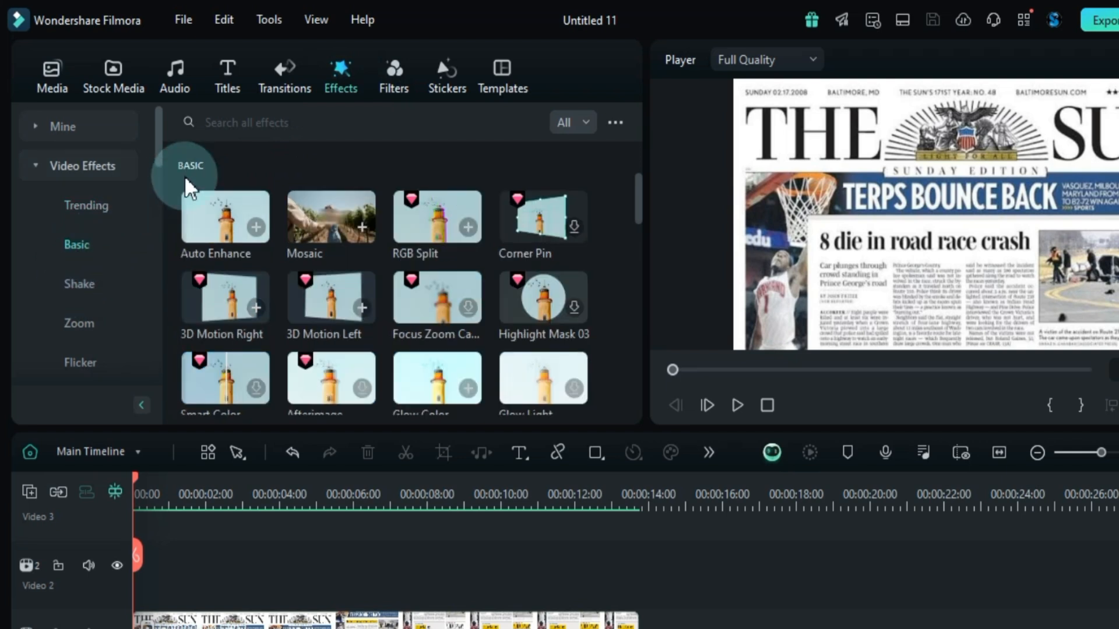
click(270, 124)
click(270, 124)
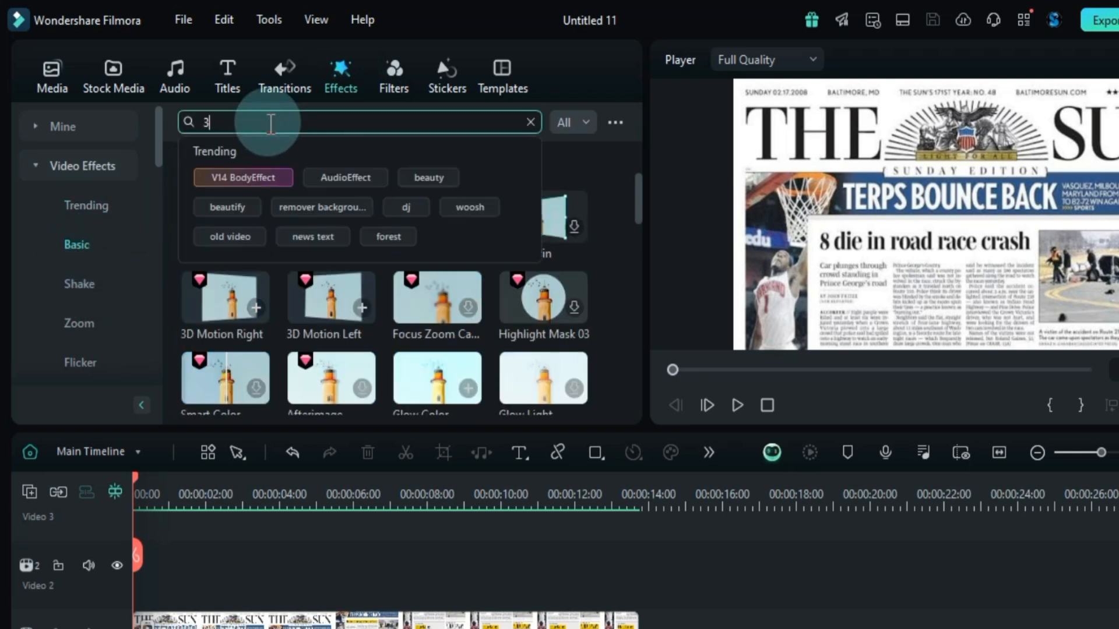
text(3D Motion Right)
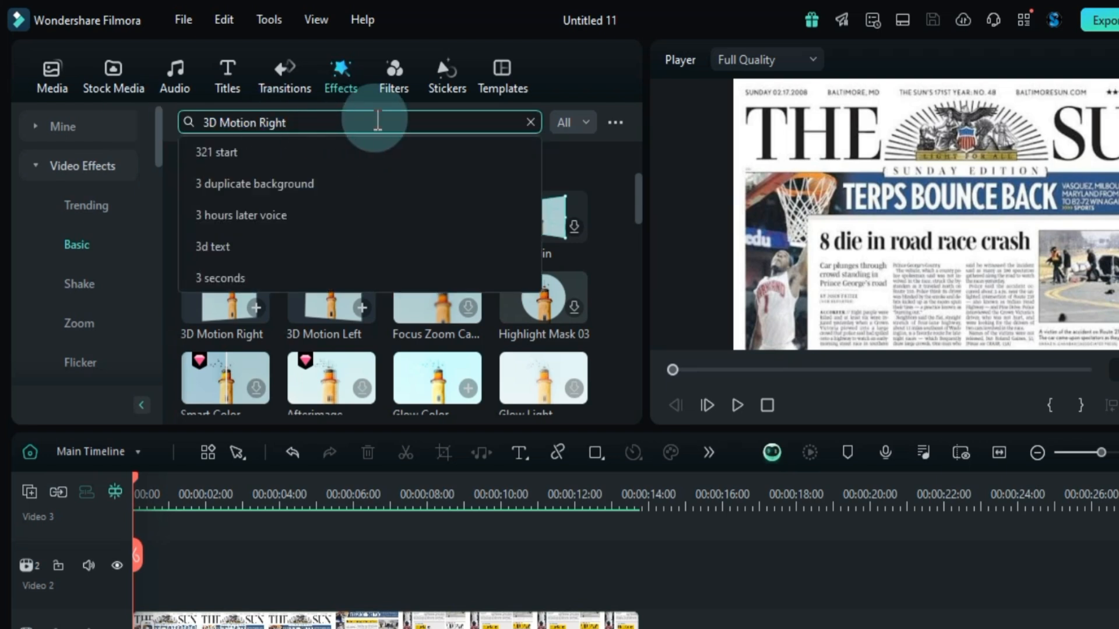
key(Return)
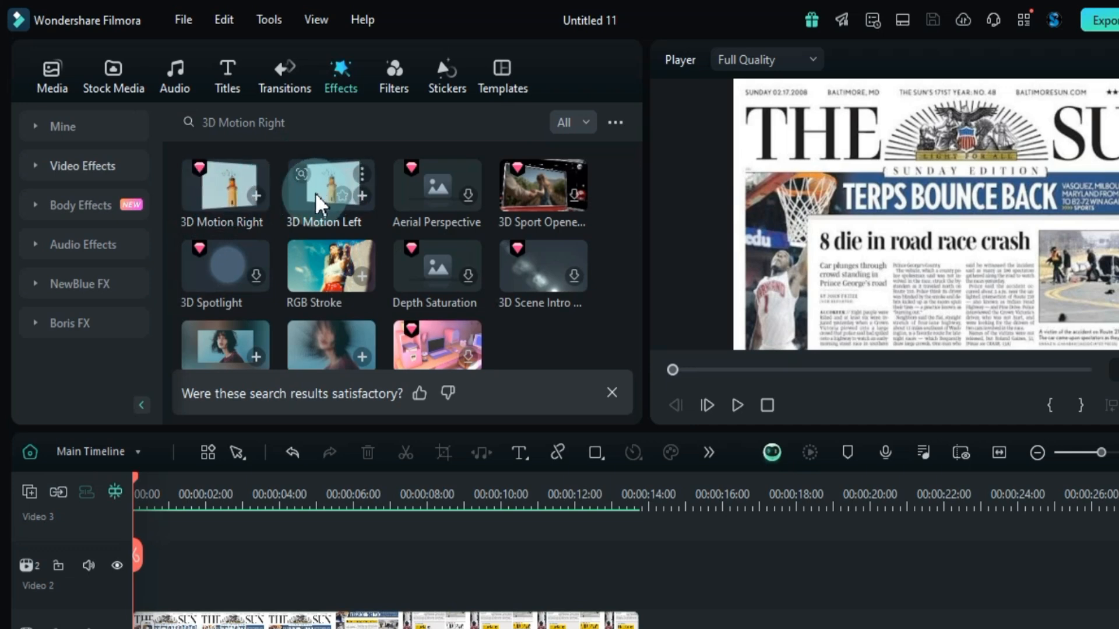
drag(230, 220, 135, 590)
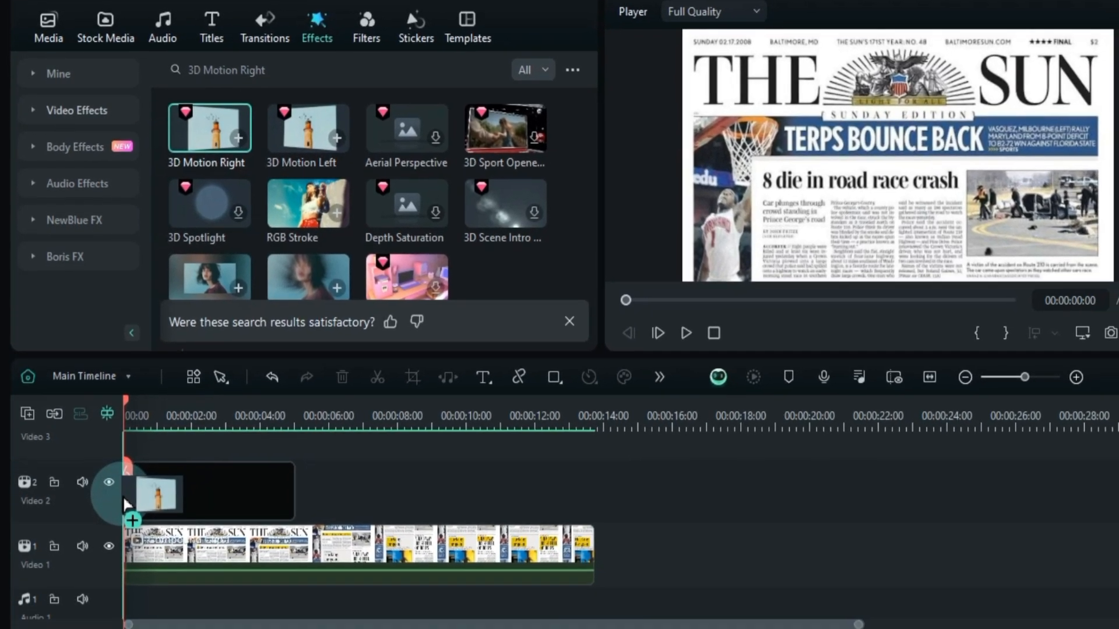
drag(127, 506, 129, 501)
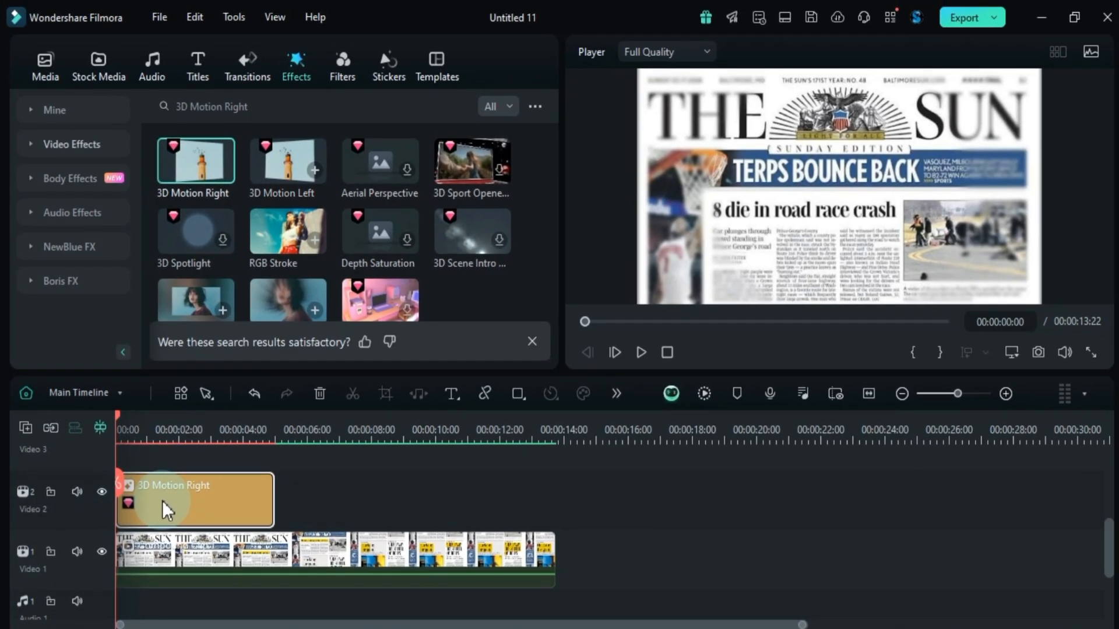
Set the blur of the 3D Motion Right effect to 22, using the frame at 00:00:02:22 as preview.
drag(117, 424, 204, 443)
click(236, 496)
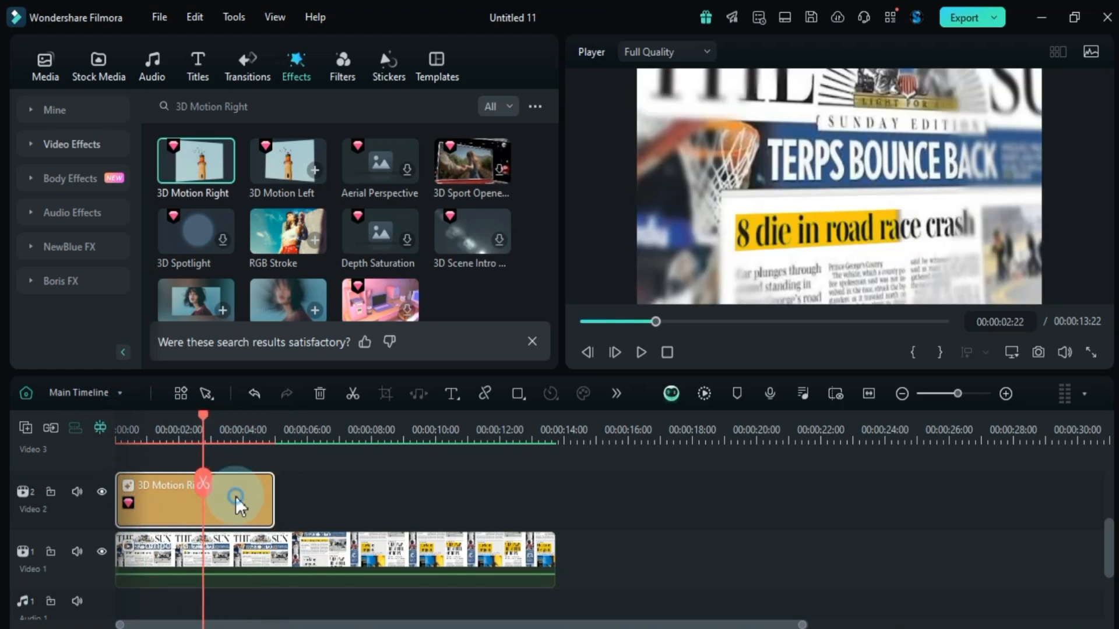
double_click(236, 496)
drag(244, 190, 138, 193)
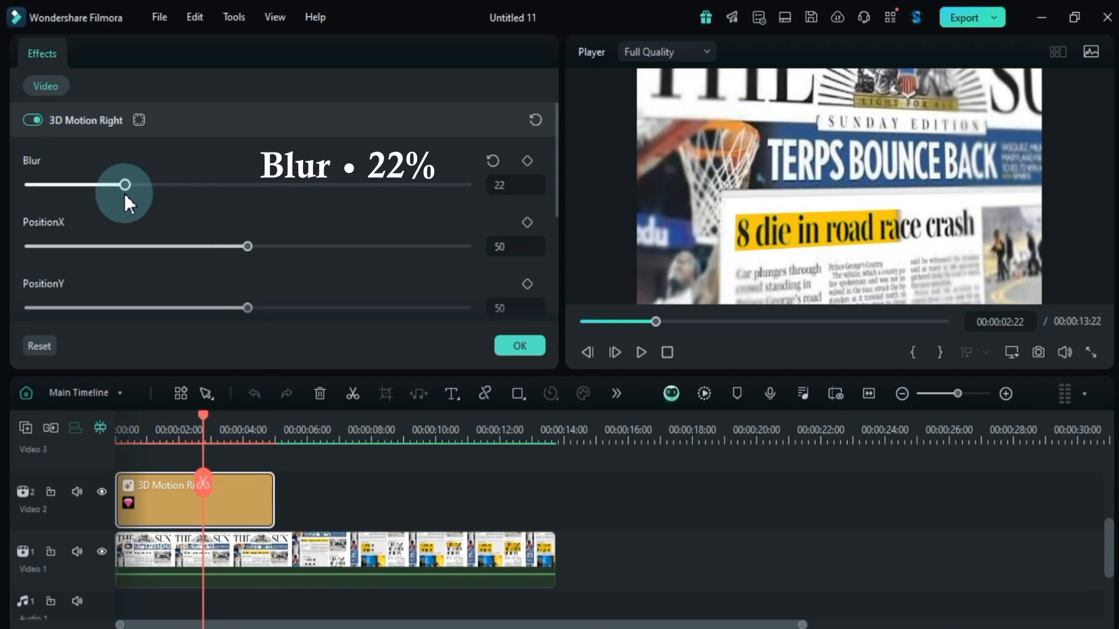
Extend the end of the 3D Motion Right effect to match the end of the compound clip.
click(201, 394)
drag(205, 419, 282, 400)
drag(280, 499, 554, 495)
Split the 3D Motion Right effect at 00:00:07:12 and delete the part after the cut.
drag(295, 416, 352, 421)
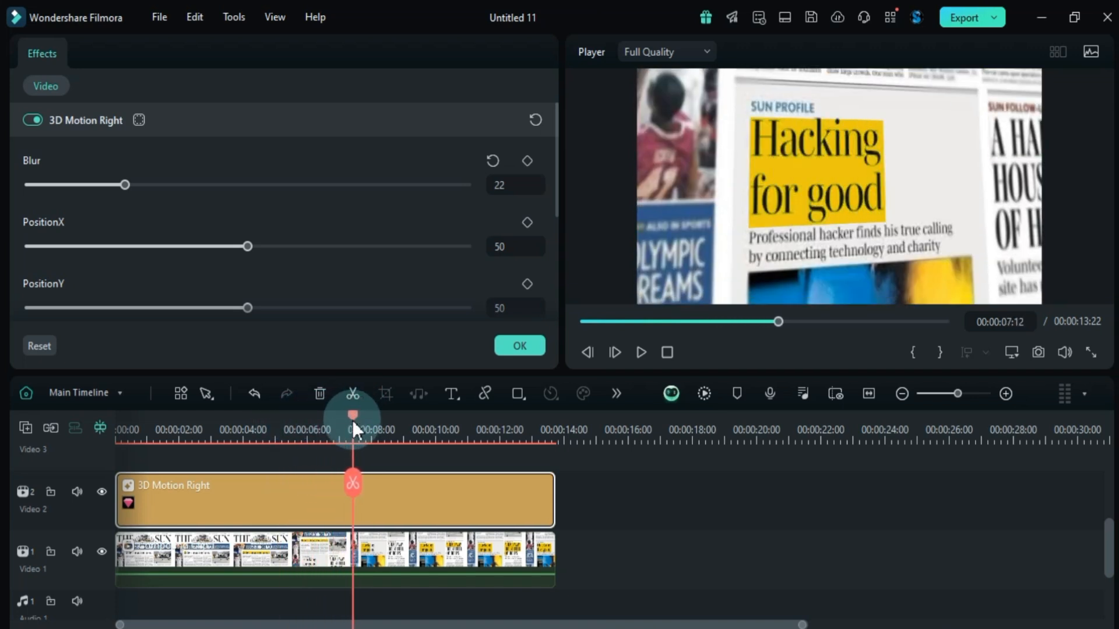
key(ctrl+b)
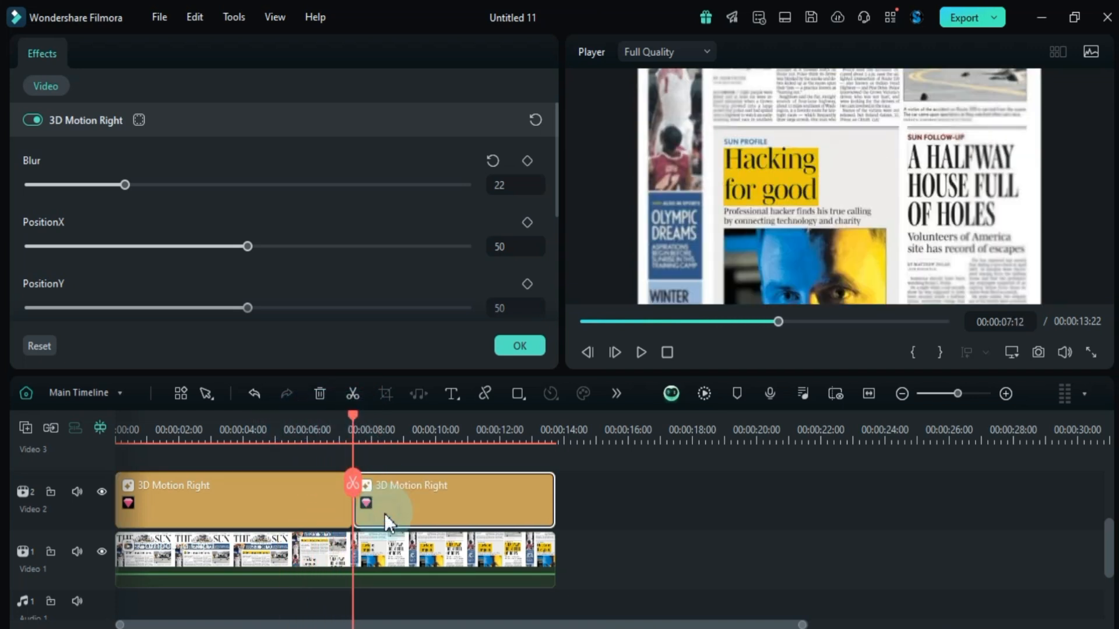
click(386, 514)
key(Delete)
Place the 3D Motion Left effect on the Video 3 track starting at 00:00:07:12 and set its blur to 22.
scroll(386, 514, up, 1)
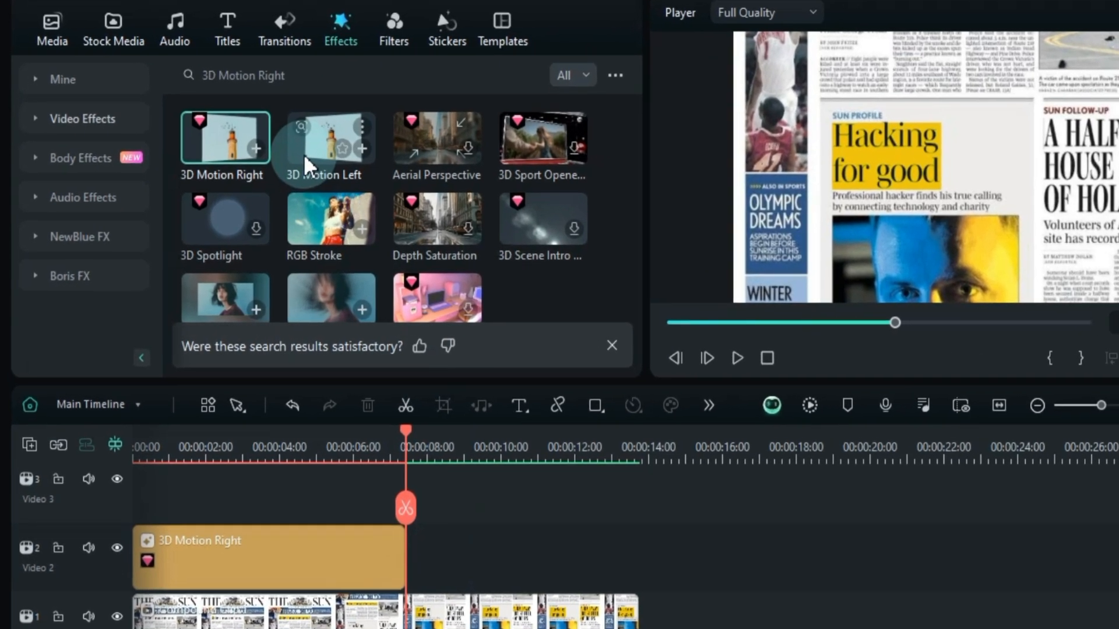
drag(303, 154, 449, 531)
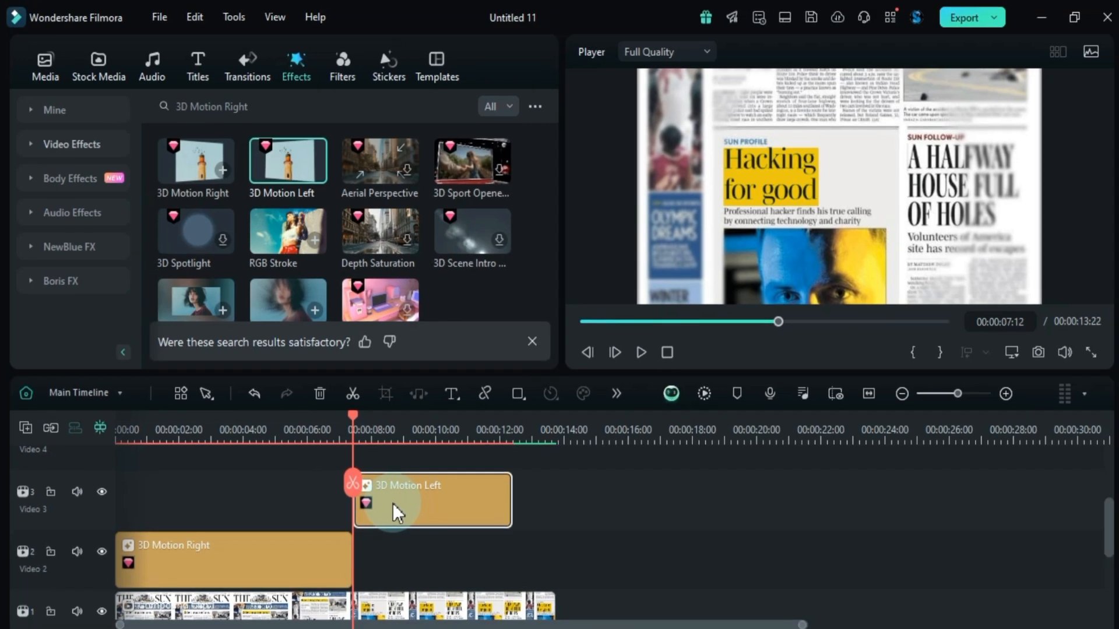
key(space)
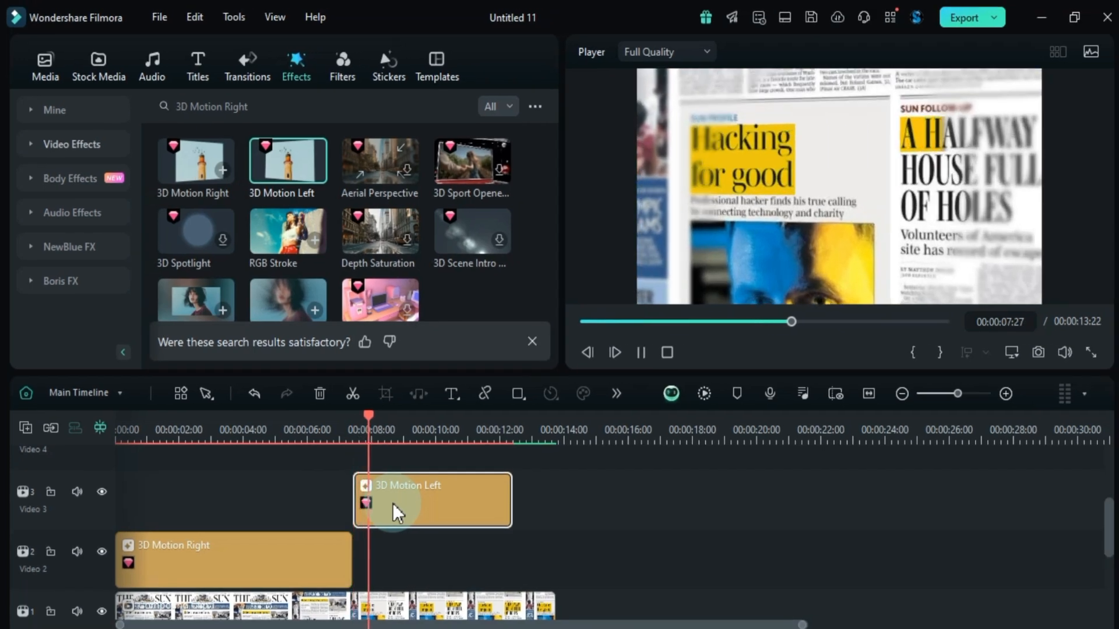
key(space)
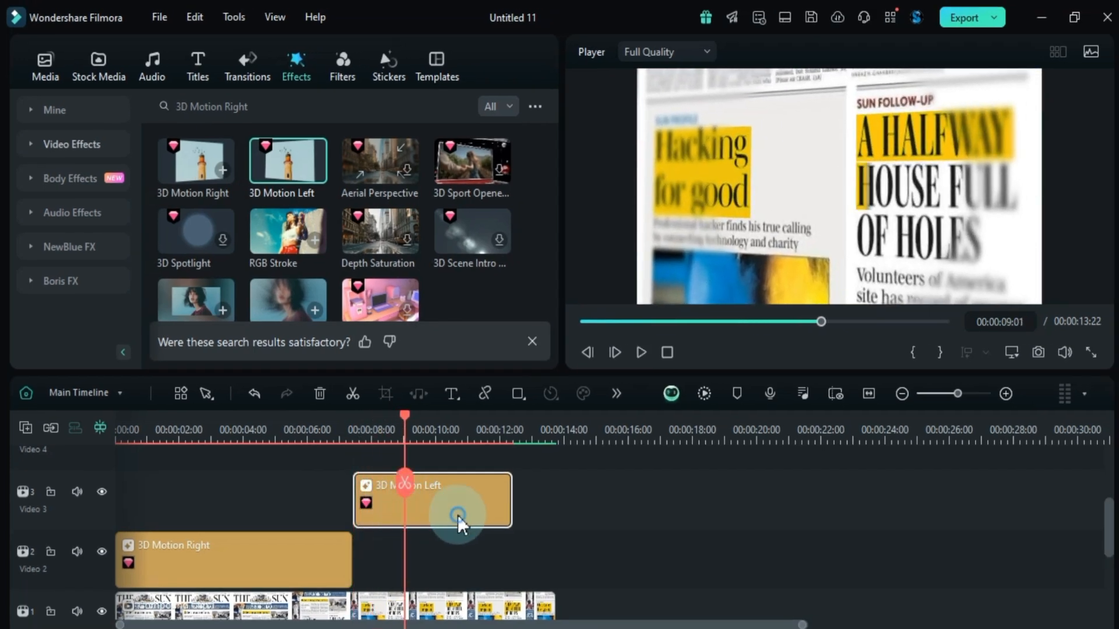
double_click(457, 515)
drag(247, 182, 124, 185)
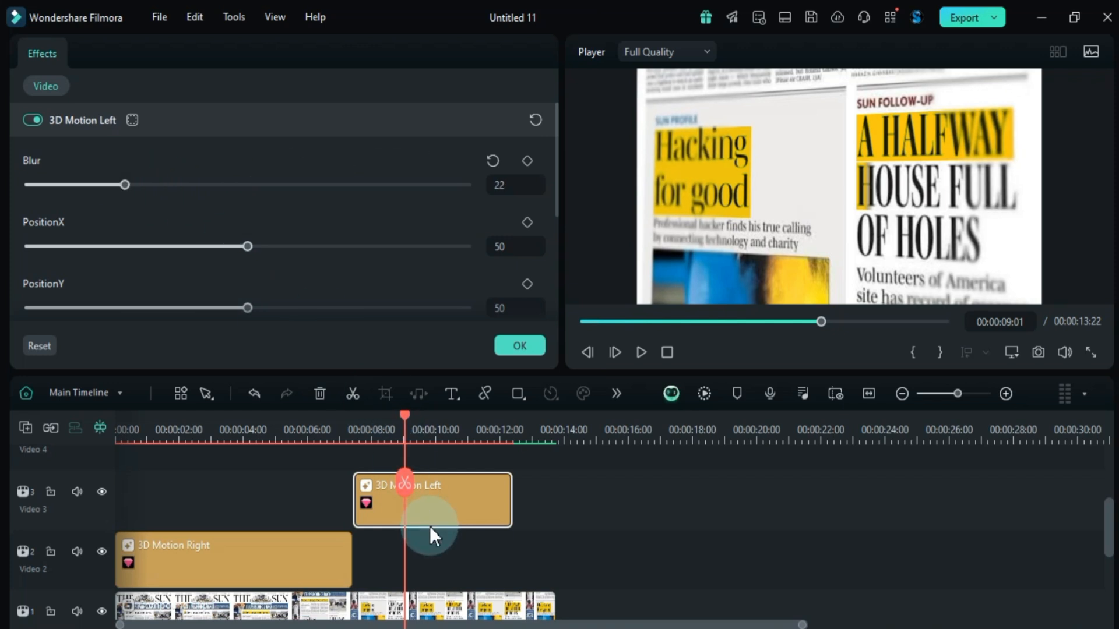
Add a Transform keyframe to the compound clip at 00:00:06:24.
scroll(404, 571, down, 2)
click(333, 434)
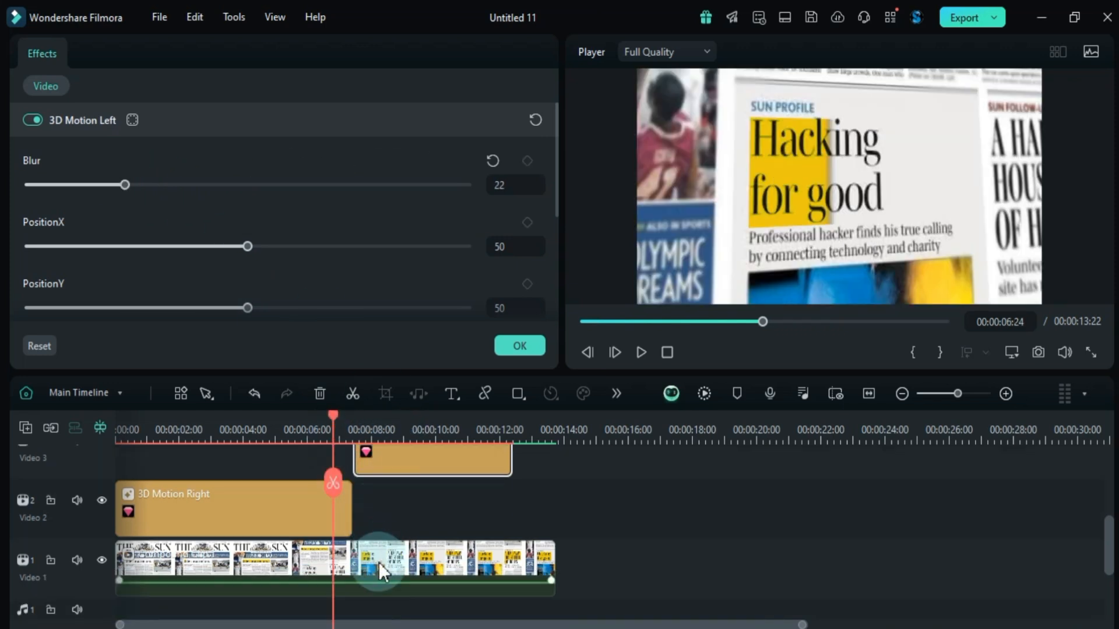
click(379, 561)
scroll(158, 144, up, 5)
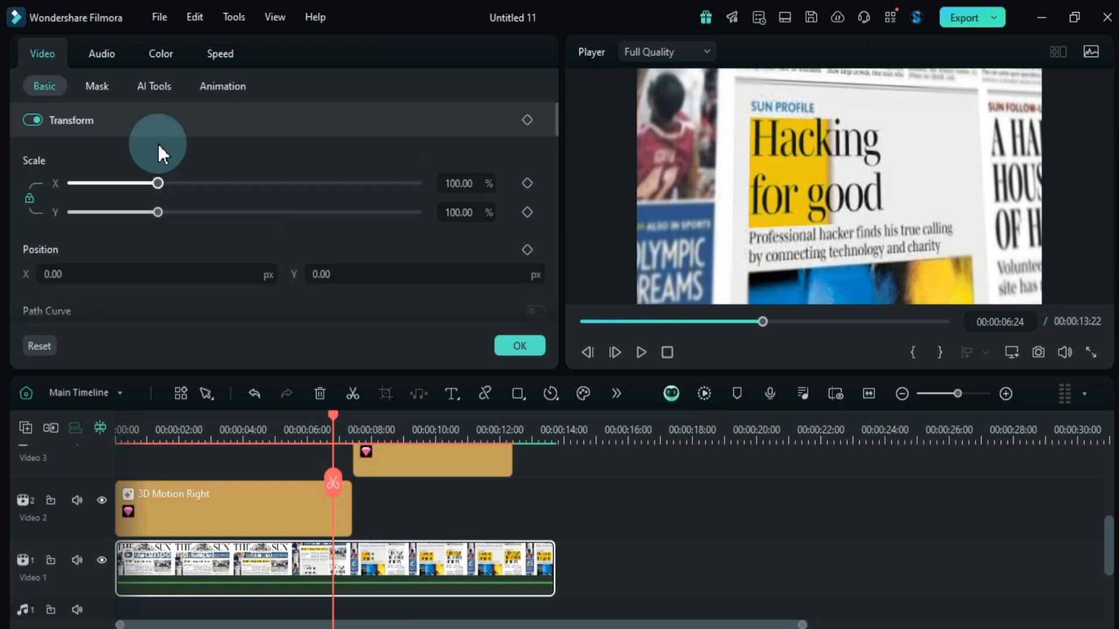
click(516, 128)
At 00:00:08:02, set the compound clip's scale to 114% and its X position to -152 px, and preview the move.
drag(341, 419, 374, 419)
drag(266, 299, 225, 275)
drag(464, 186, 462, 188)
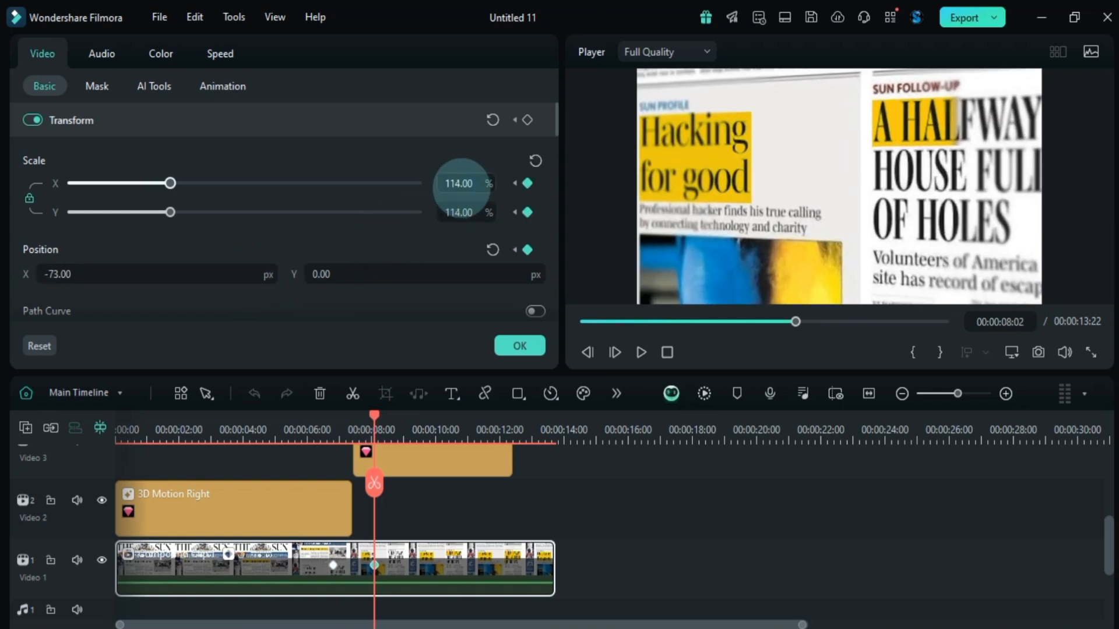
drag(260, 285, 201, 275)
drag(359, 426, 337, 432)
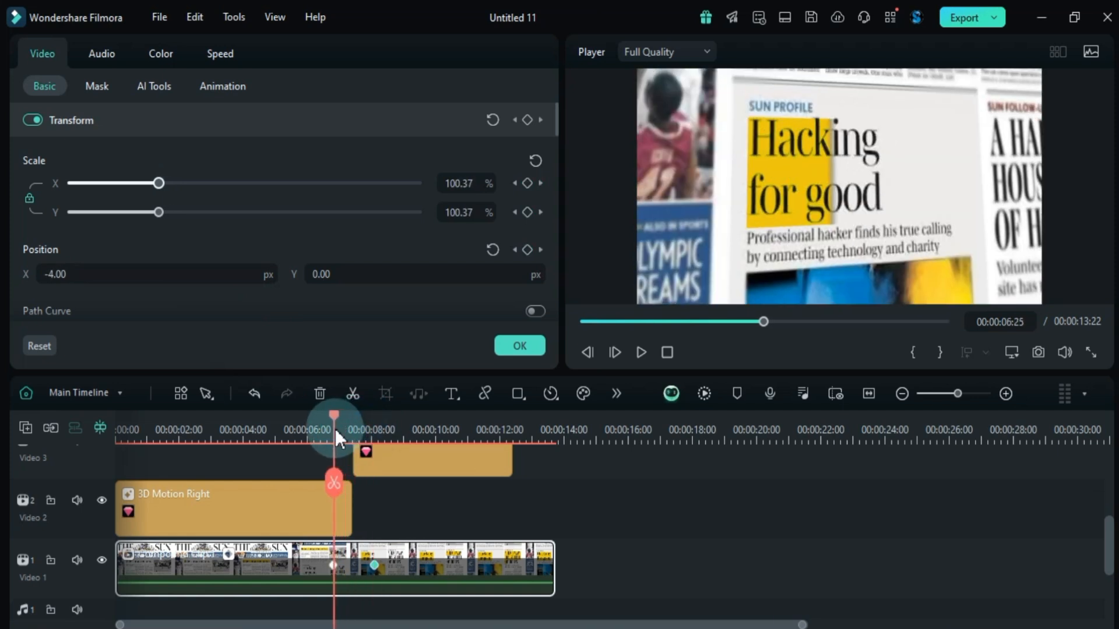
key(space)
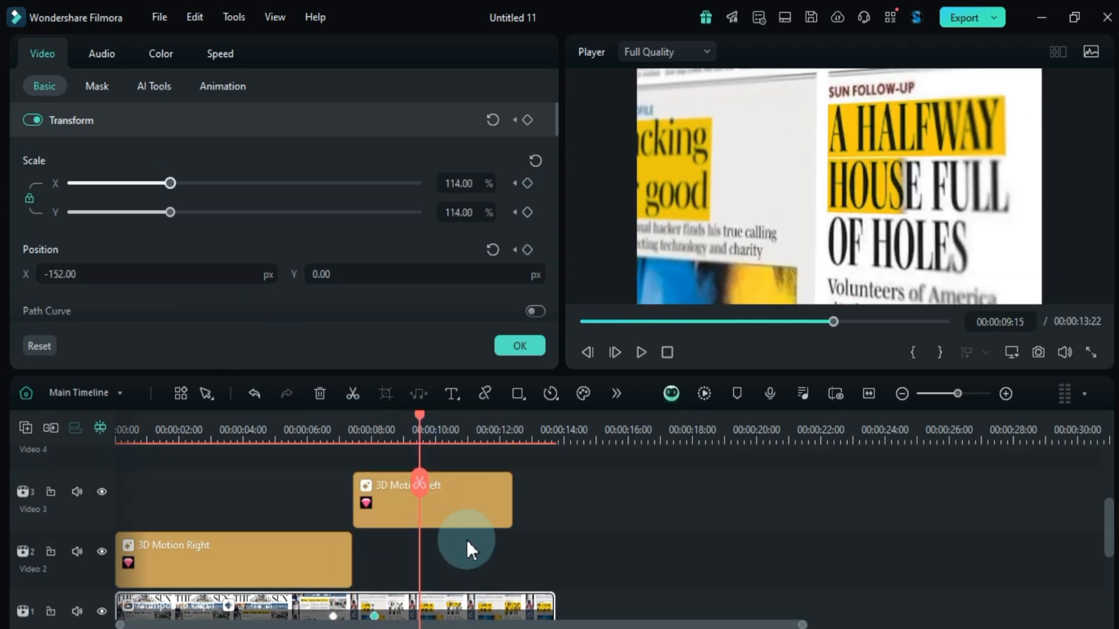
Keyframe the 3D Motion Left effect's blur from 22 down to 0, with the keyframes at about 8.6 and 9.9 seconds.
scroll(467, 543, up, 1)
click(467, 543)
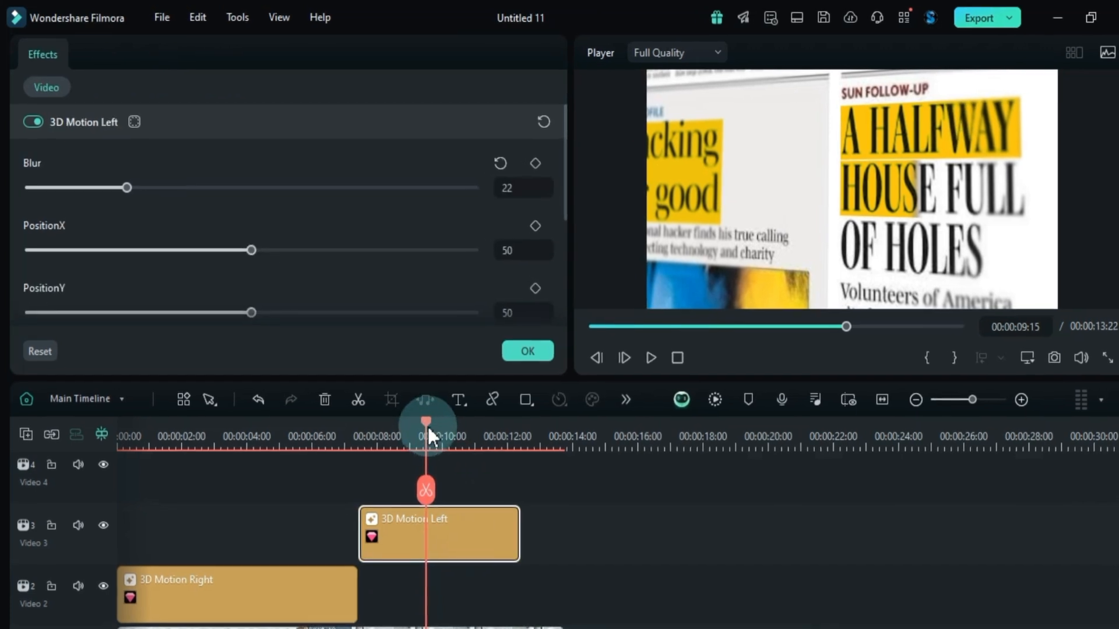
click(535, 163)
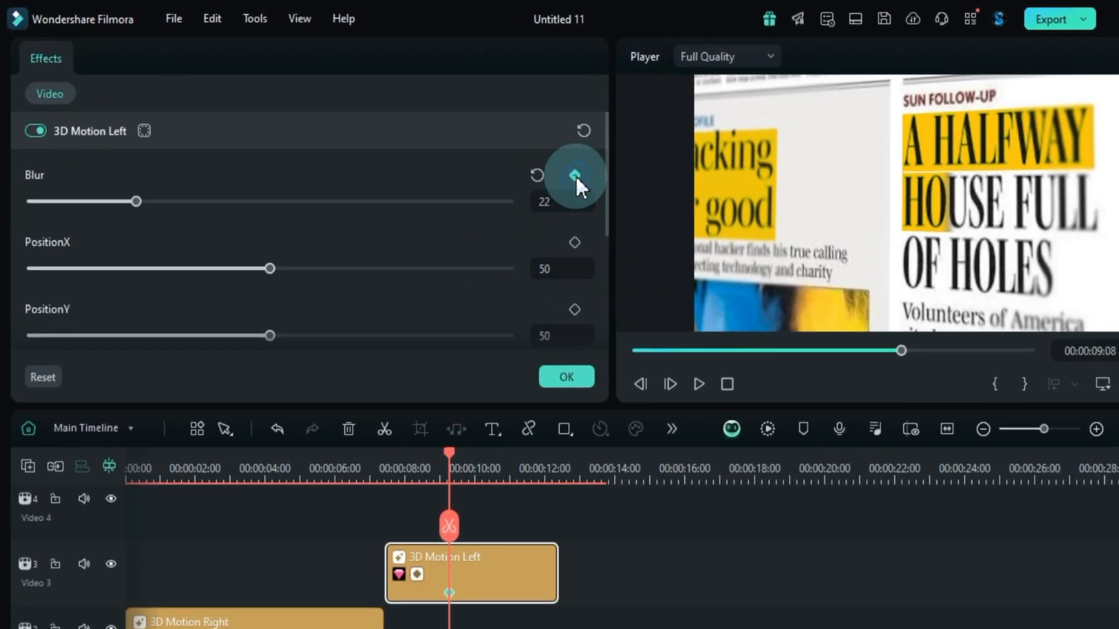
key(space)
click(69, 202)
drag(68, 206, 5, 205)
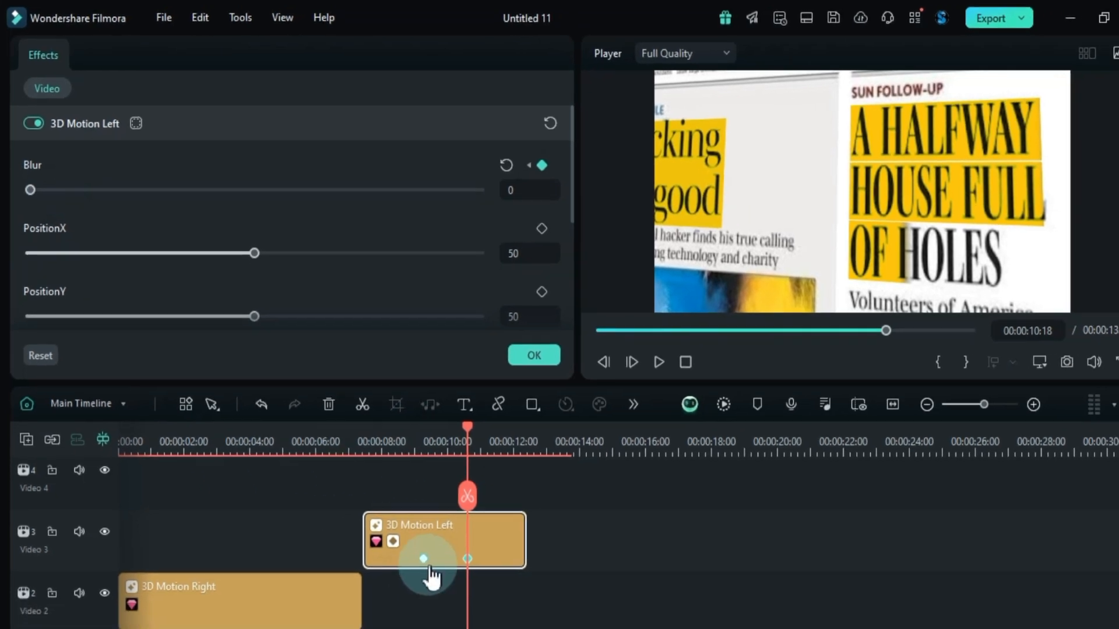
click(423, 559)
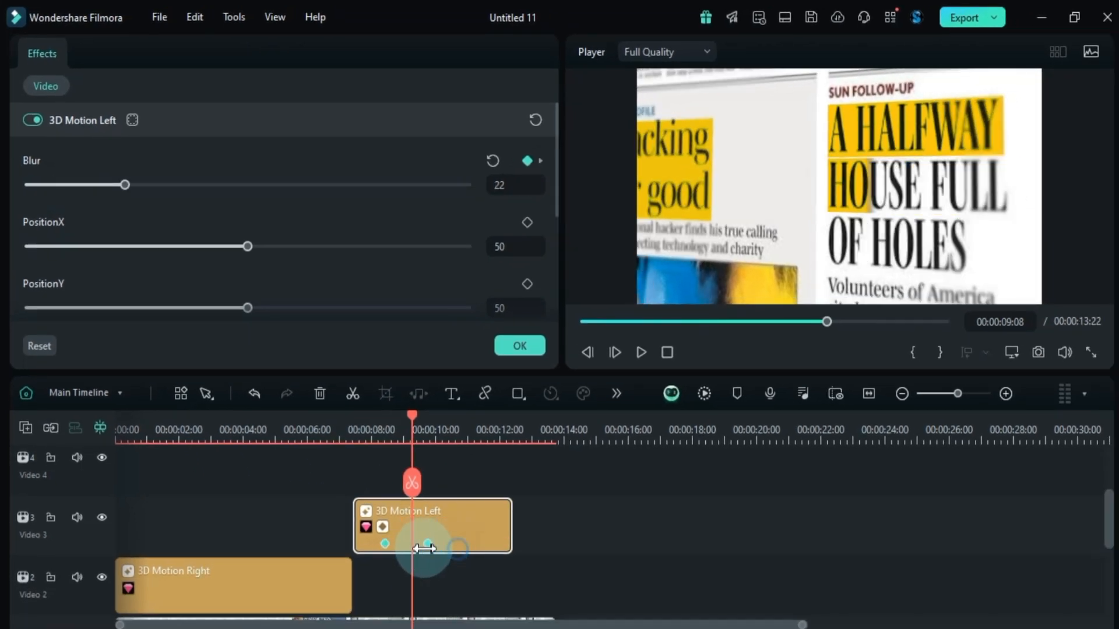
drag(412, 482, 358, 431)
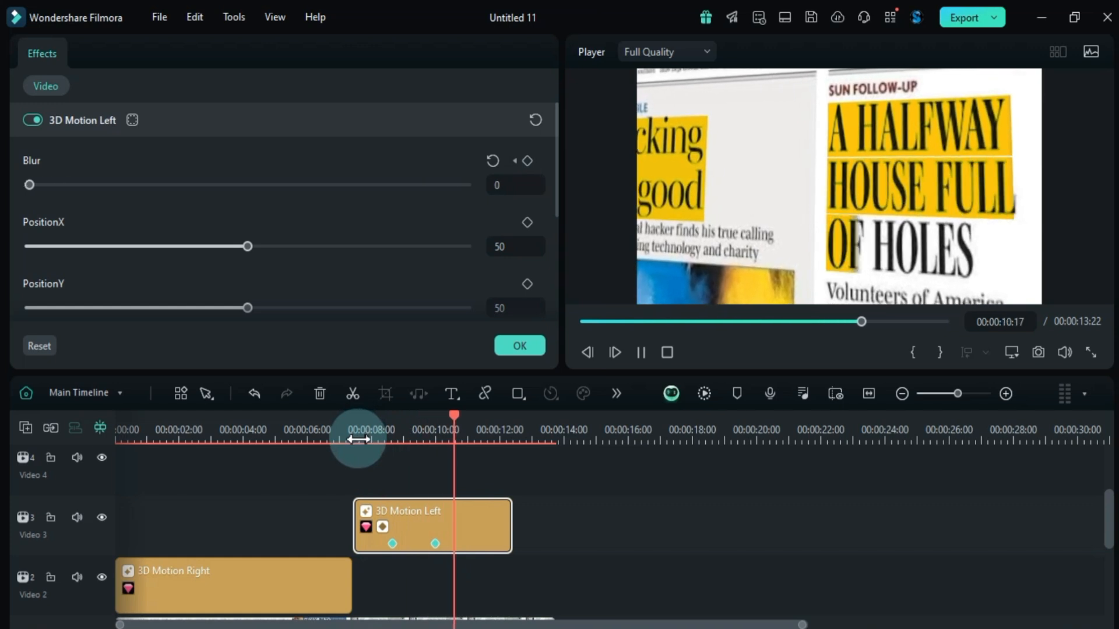
Cut the compound clip at the end of the 3D Motion Left effect, at 00:00:12:12, and delete the remainder.
scroll(546, 522, down, 1)
drag(513, 435, 501, 435)
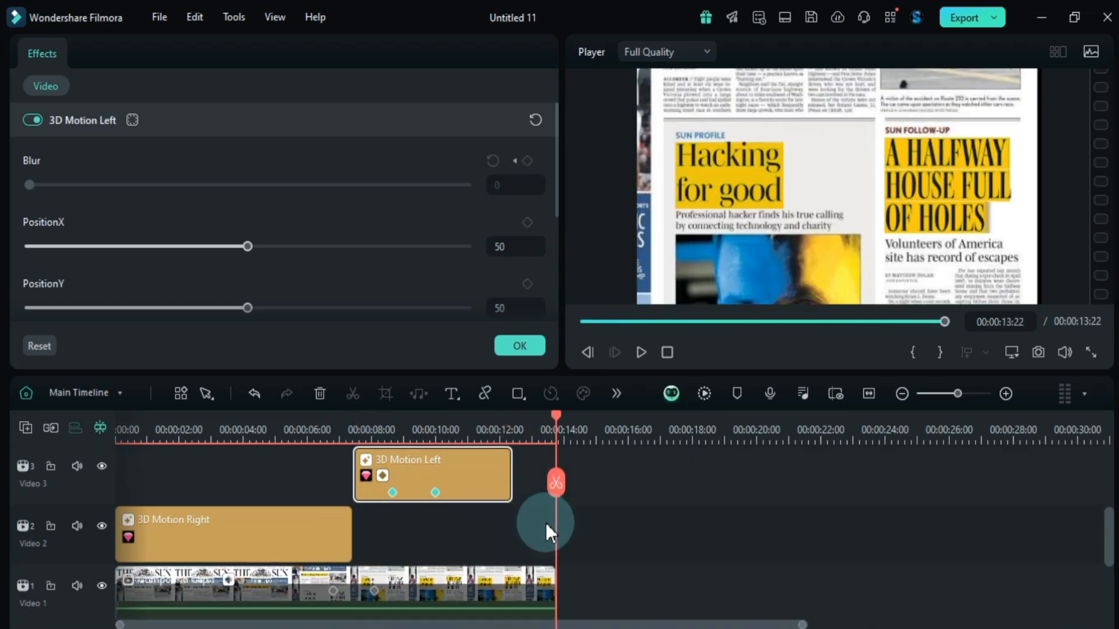
click(513, 483)
click(537, 566)
key(Delete)
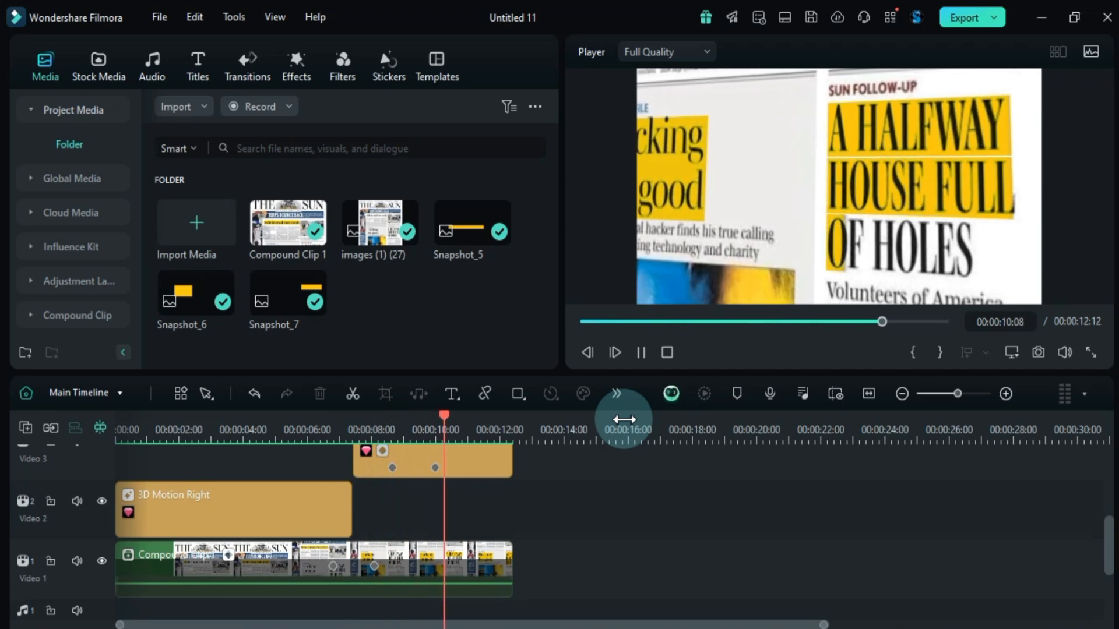
Search the effects library for "Vignette Radius".
scroll(551, 536, up, 2)
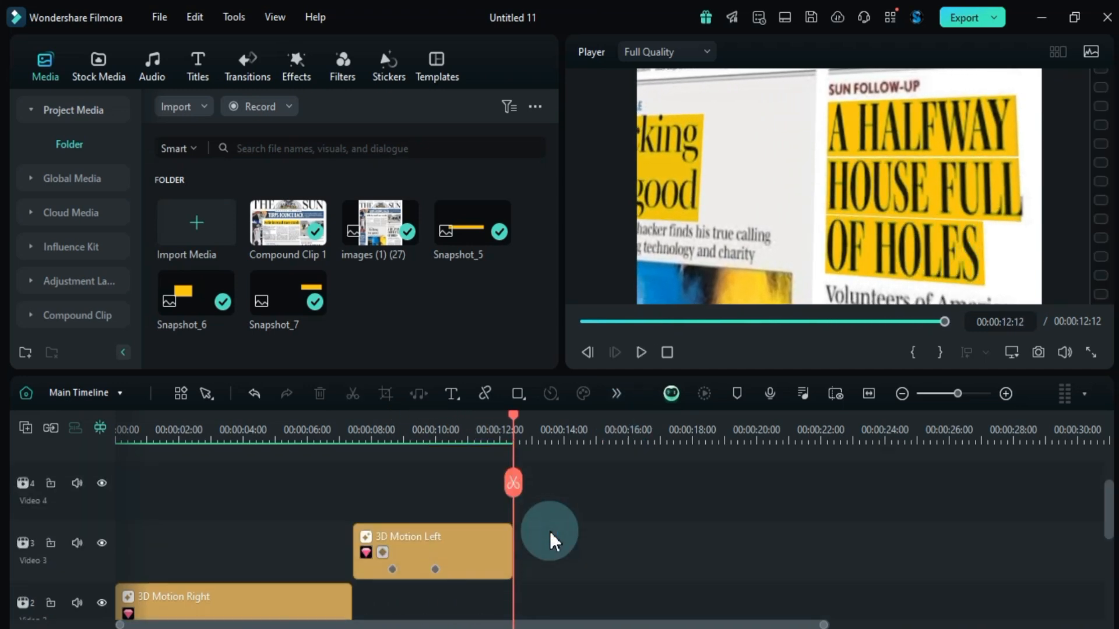
click(296, 65)
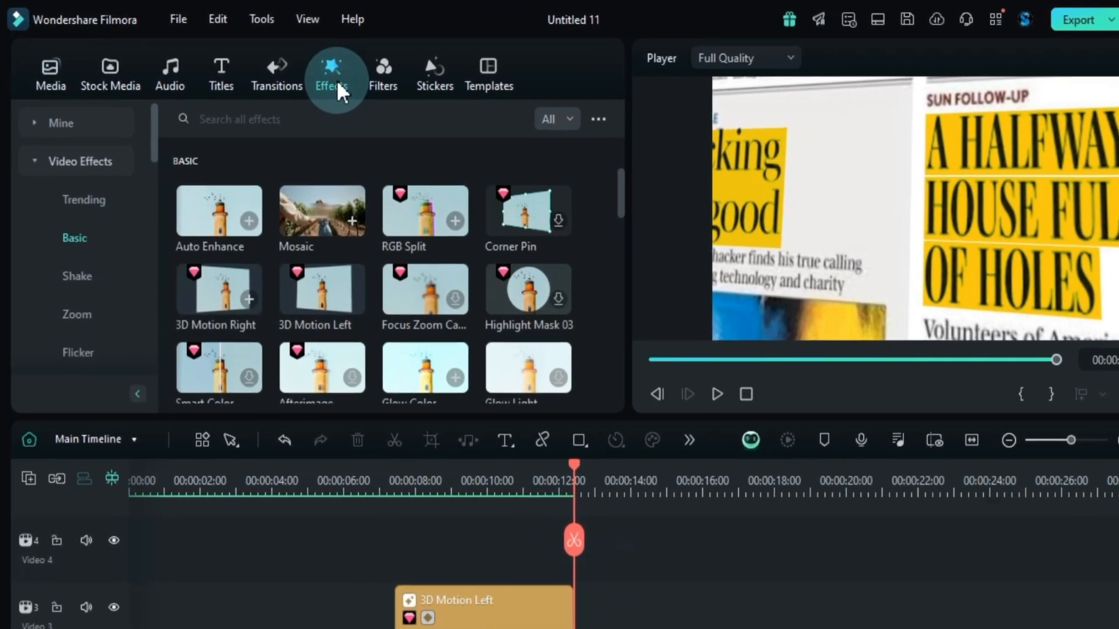
click(306, 106)
text(Vig)
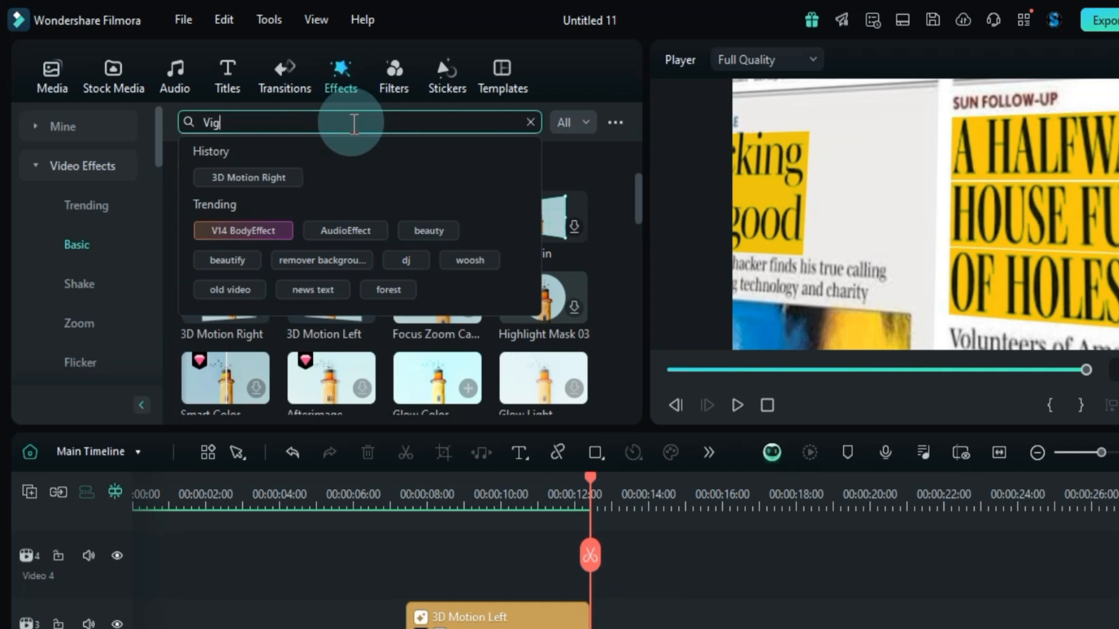
text(nette Radius)
key(Return)
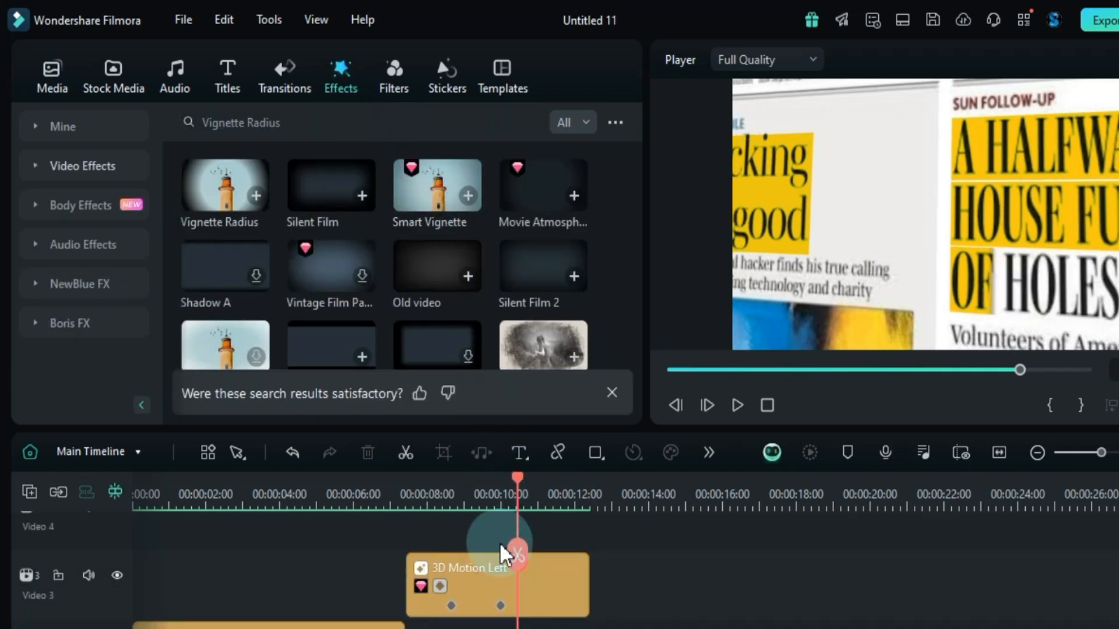
Place the Vignette Radius effect on the Video 4 track at the timeline start and extend it to the compound clip's end.
scroll(502, 554, up, 1)
drag(215, 193, 175, 496)
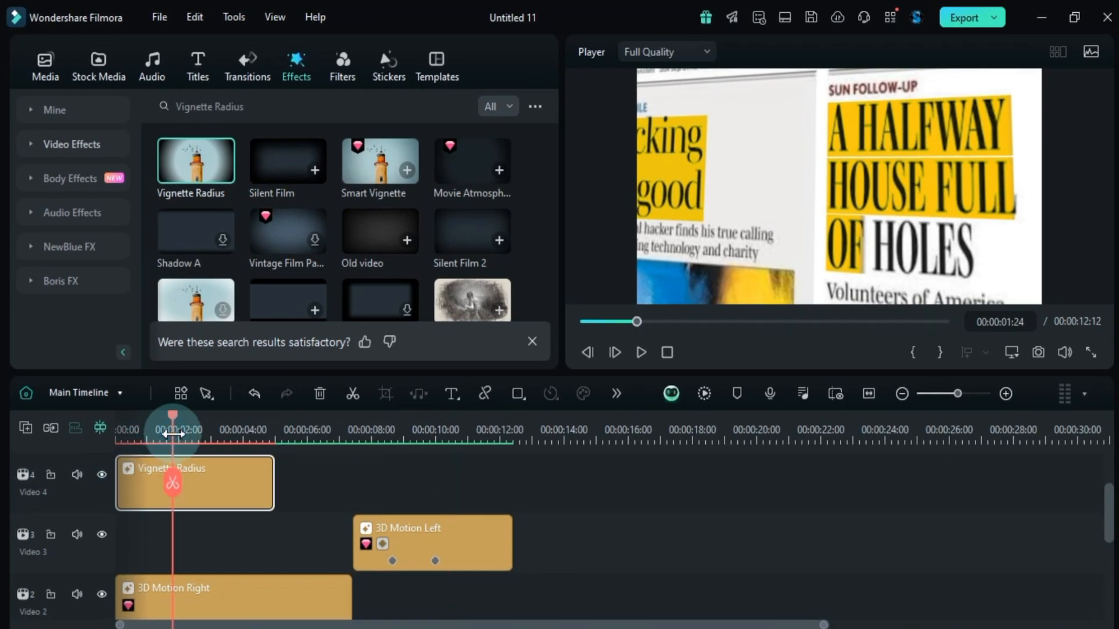
drag(272, 476, 506, 487)
scroll(475, 506, down, 3)
scroll(477, 504, up, 3)
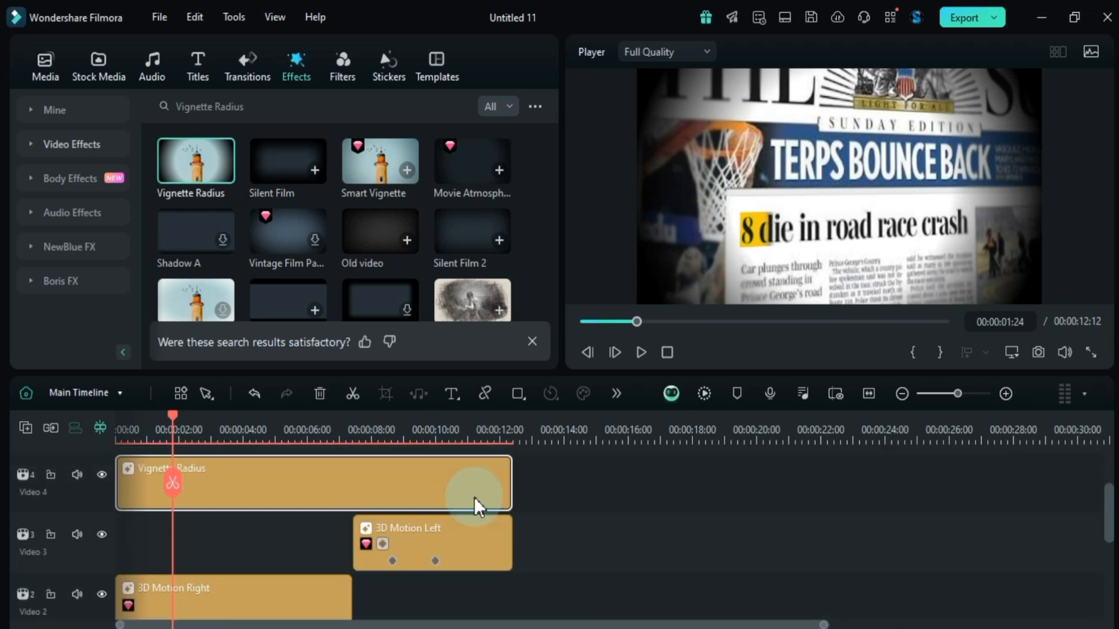
Try a radius of 95 on the Vignette Radius effect, restore it to 85, and lower the effect's opacity to about half.
double_click(309, 479)
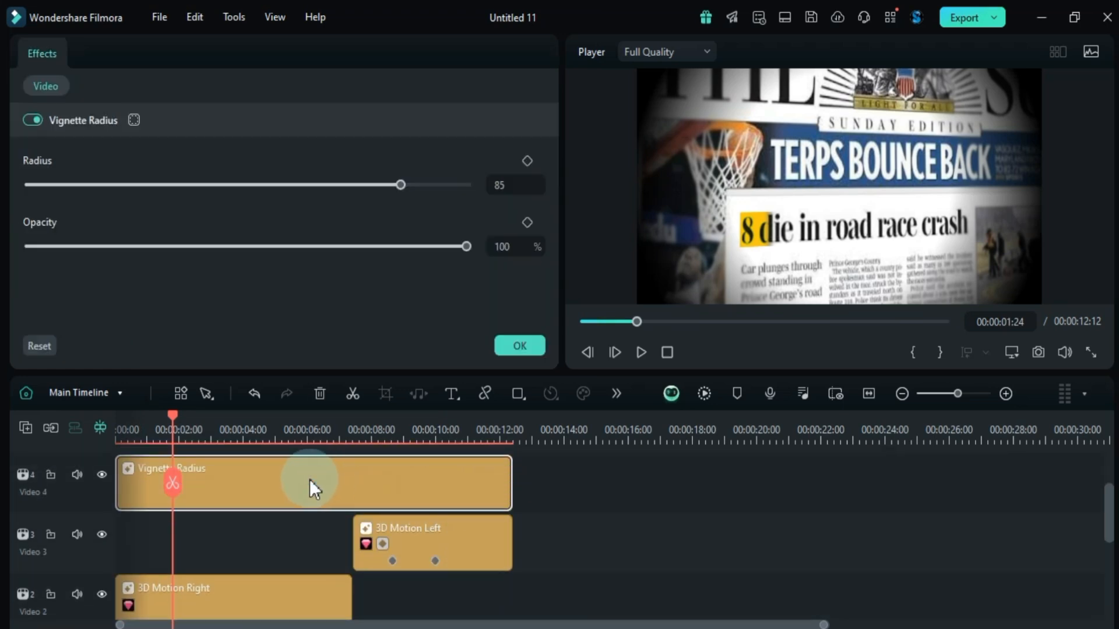
drag(414, 194, 350, 175)
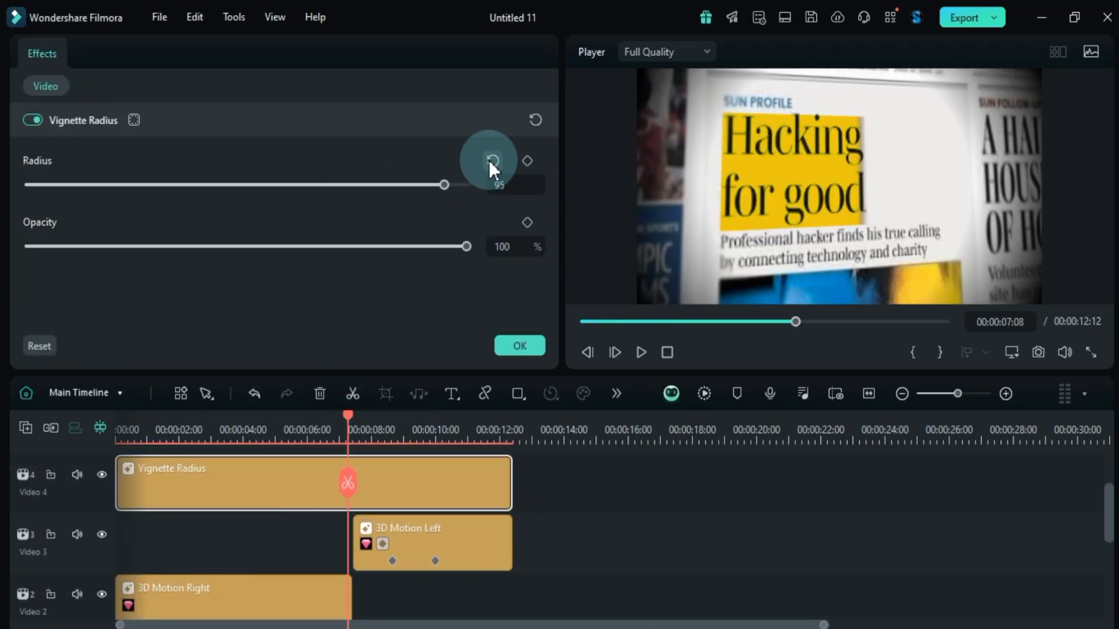
key(ctrl+z)
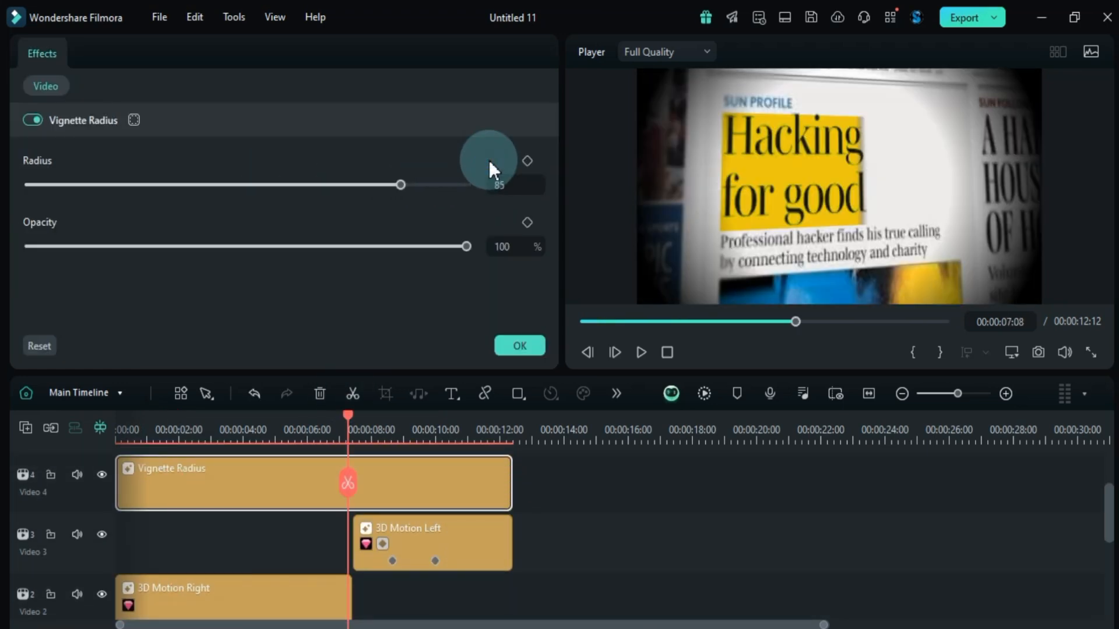
click(470, 235)
drag(470, 236, 250, 248)
Play the finished headline animation from the start of the timeline.
drag(344, 424, 87, 441)
click(279, 517)
scroll(291, 516, up, 2)
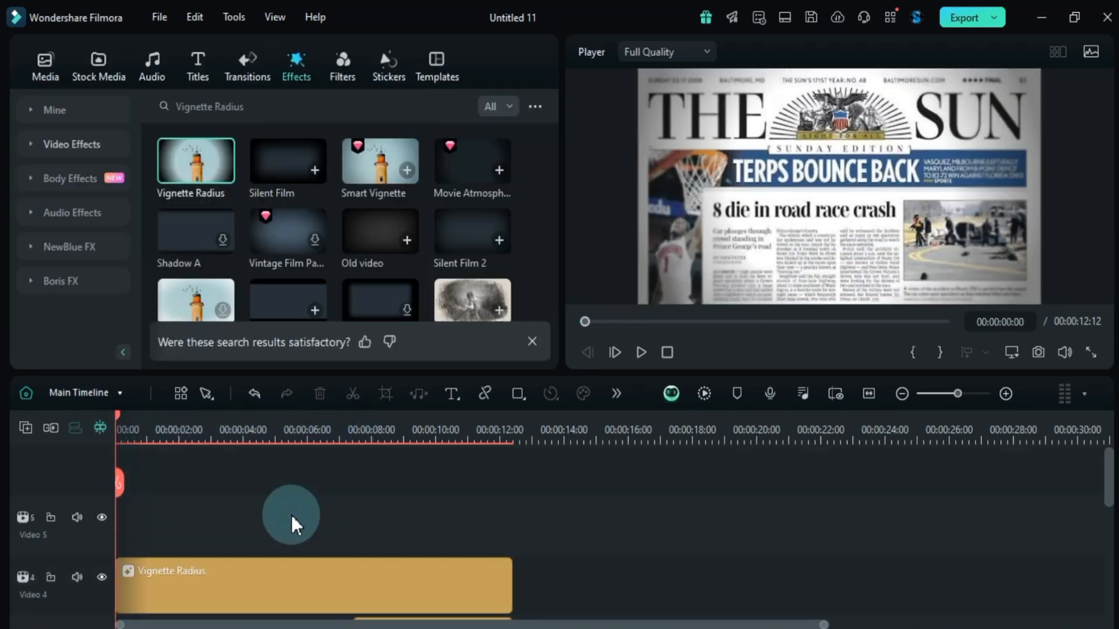
scroll(291, 515, down, 2)
key(space)
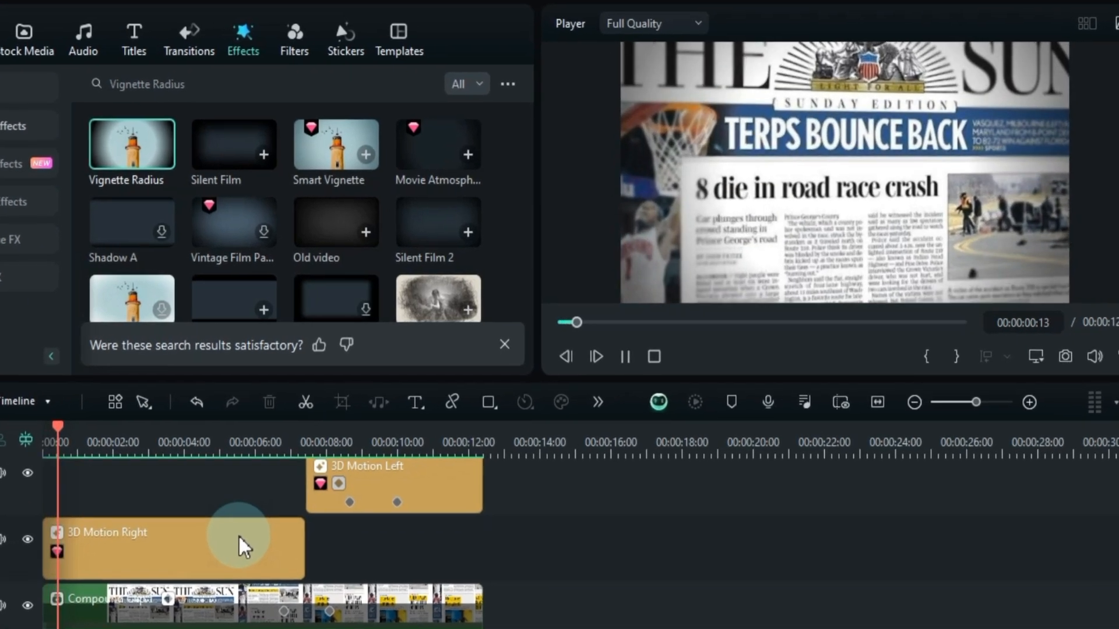